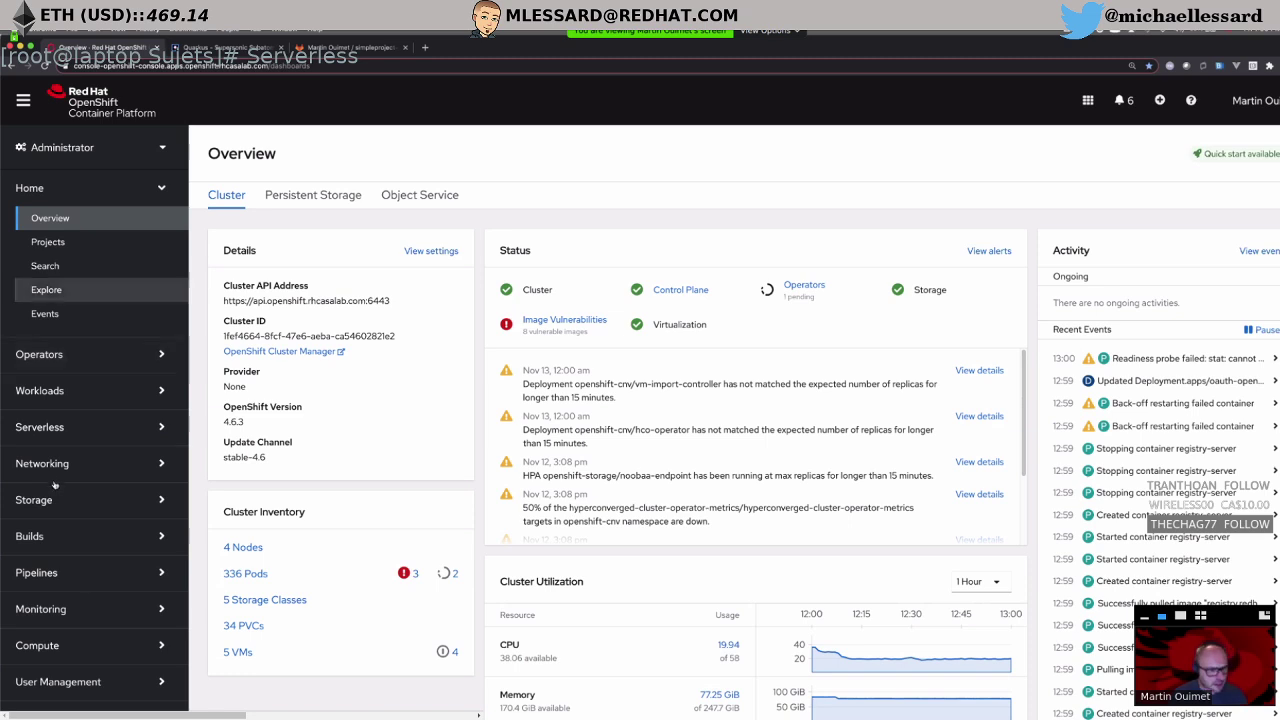
Step: Search OperatorHub for serverless and view the OpenShift Serverless Operator's details
click(129, 365)
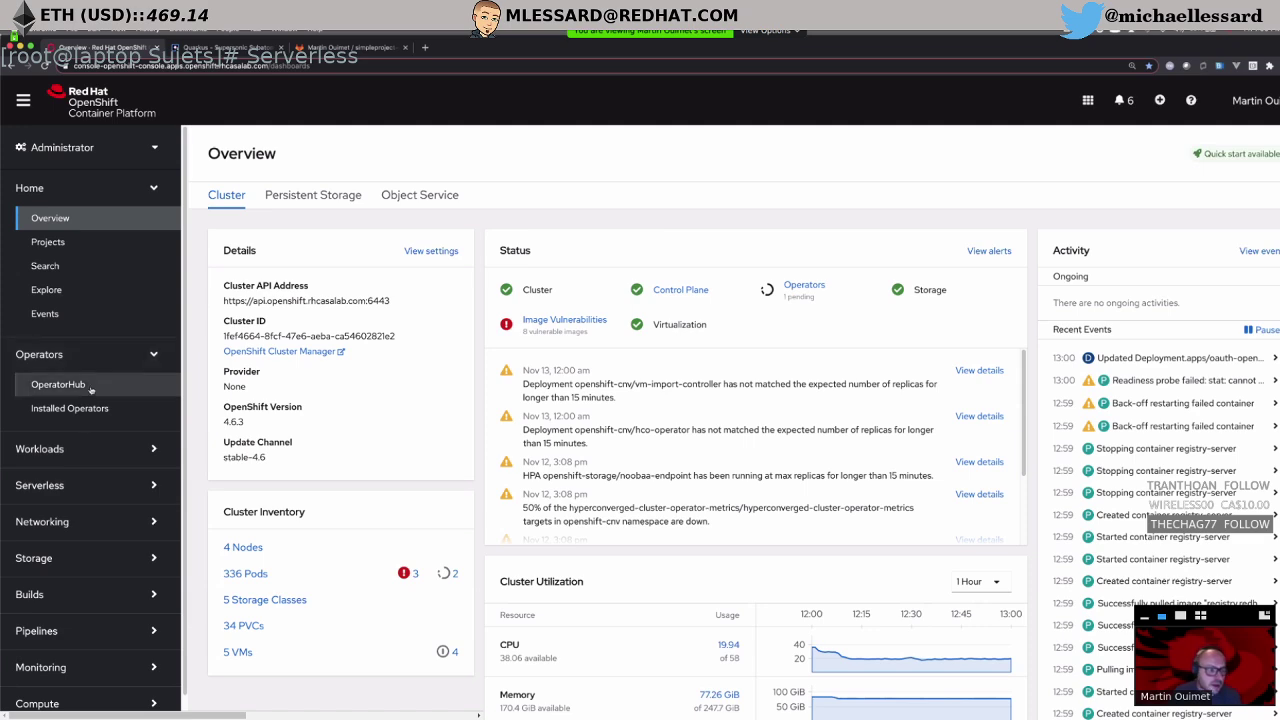
click(90, 387)
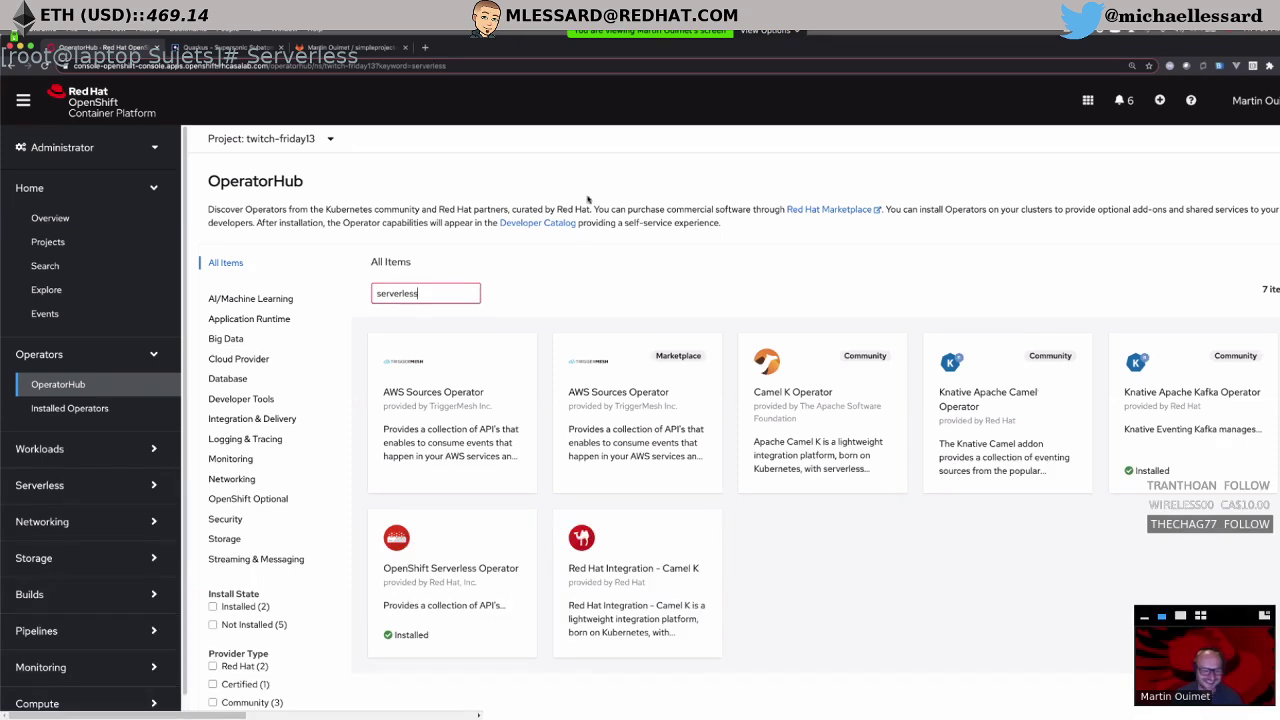
click(458, 572)
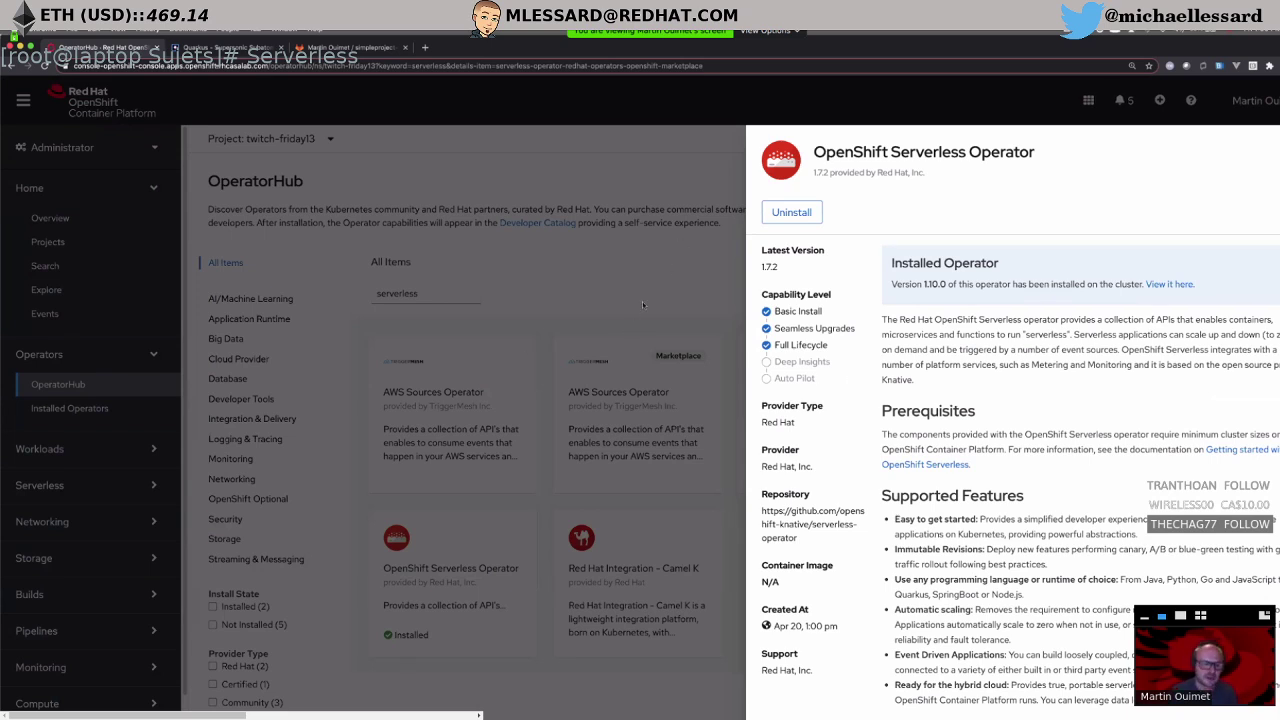
click(582, 341)
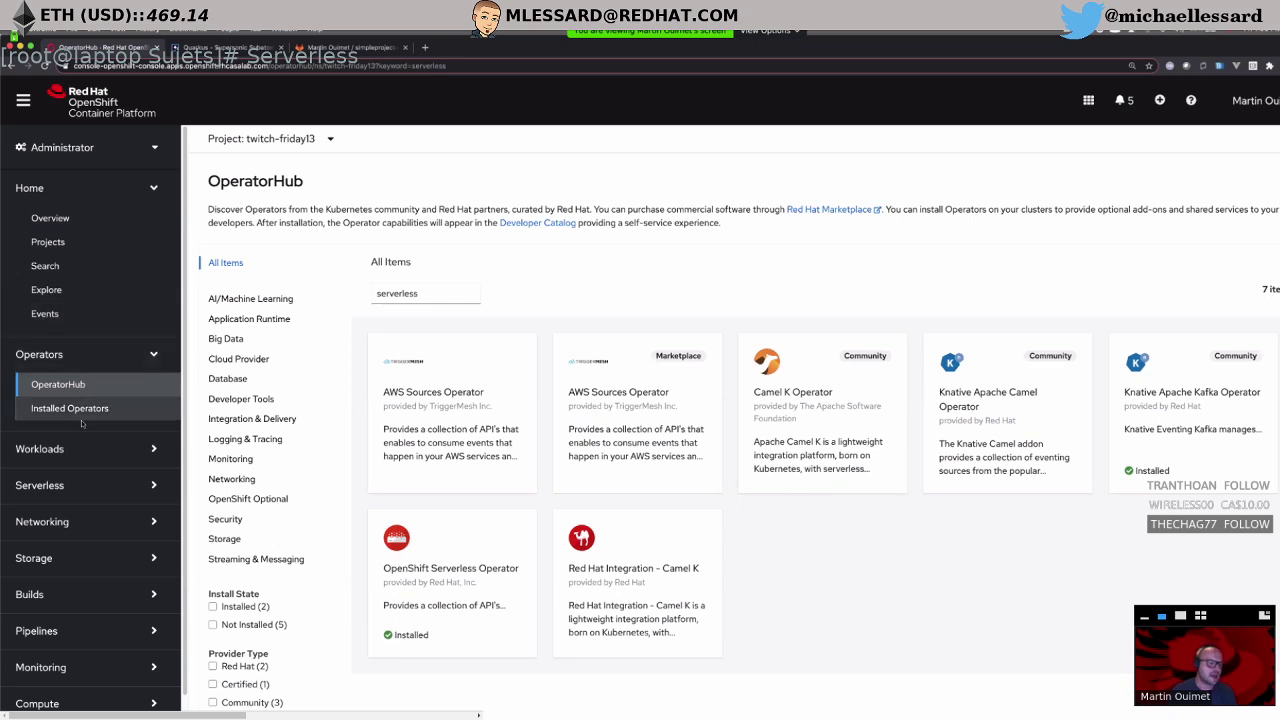
Step: Review the Serverless services, revisions and routes of the twitch-friday13 project
click(52, 487)
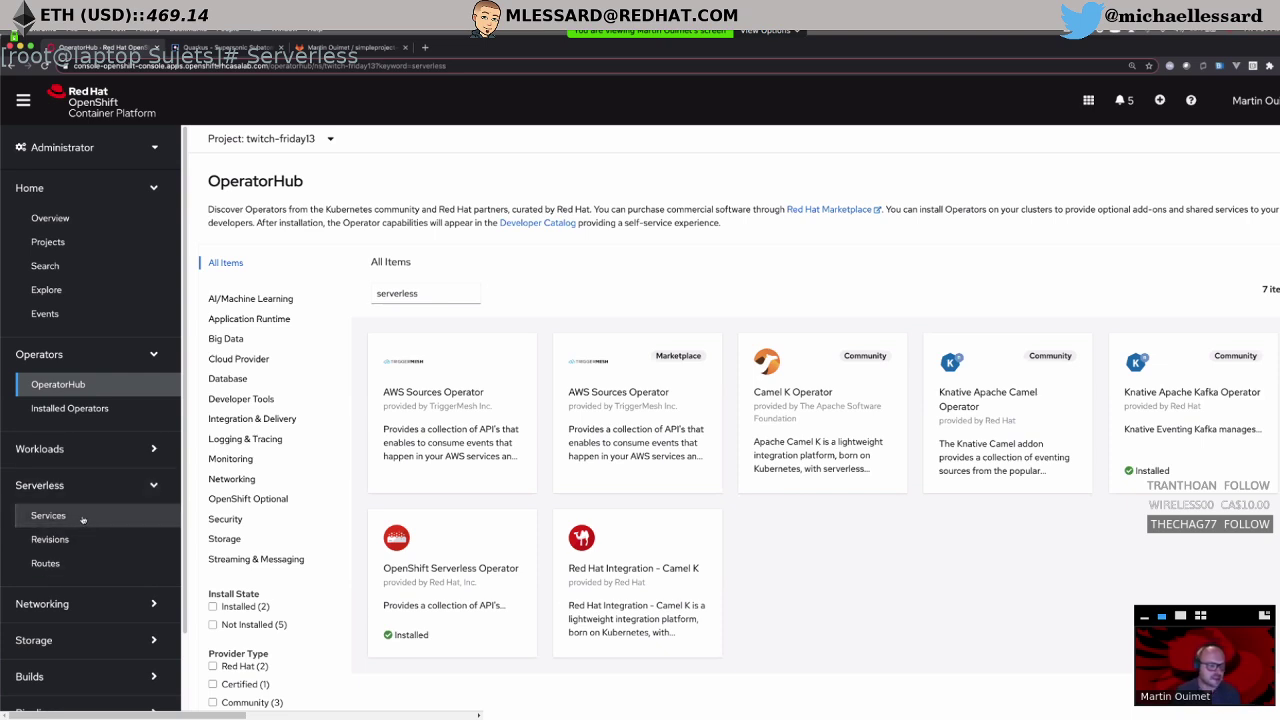
click(83, 519)
click(99, 545)
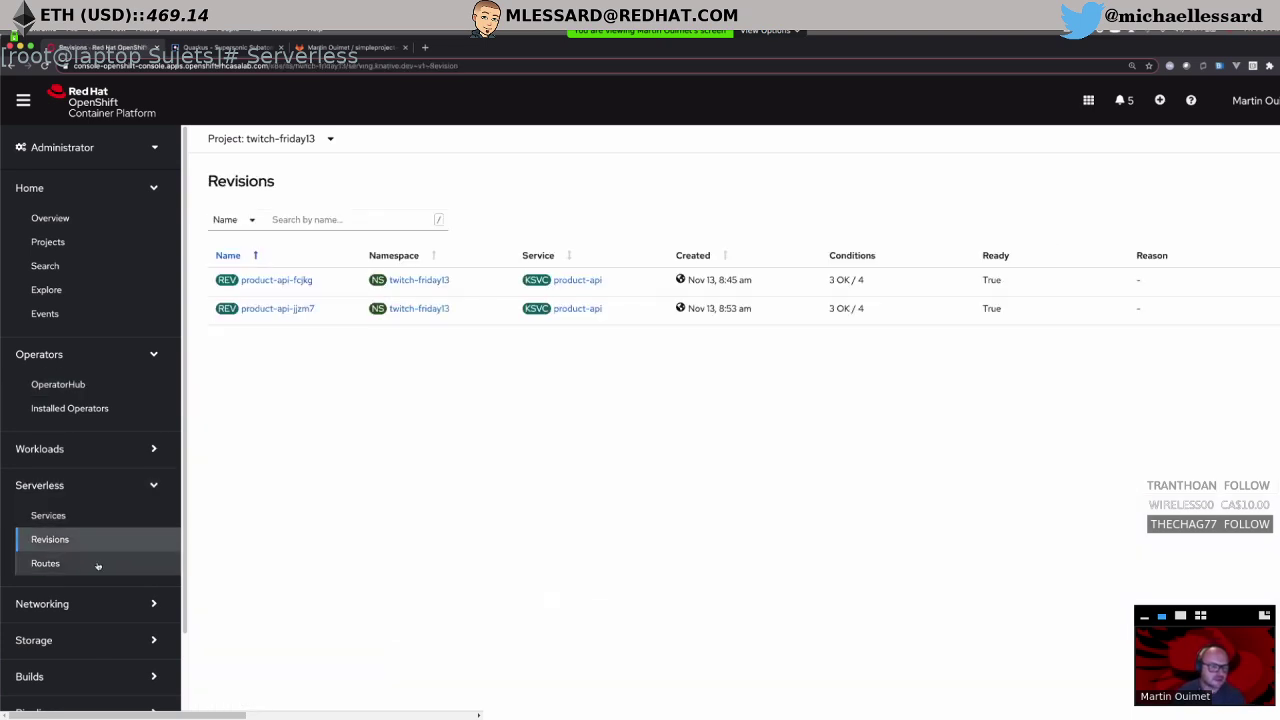
click(98, 566)
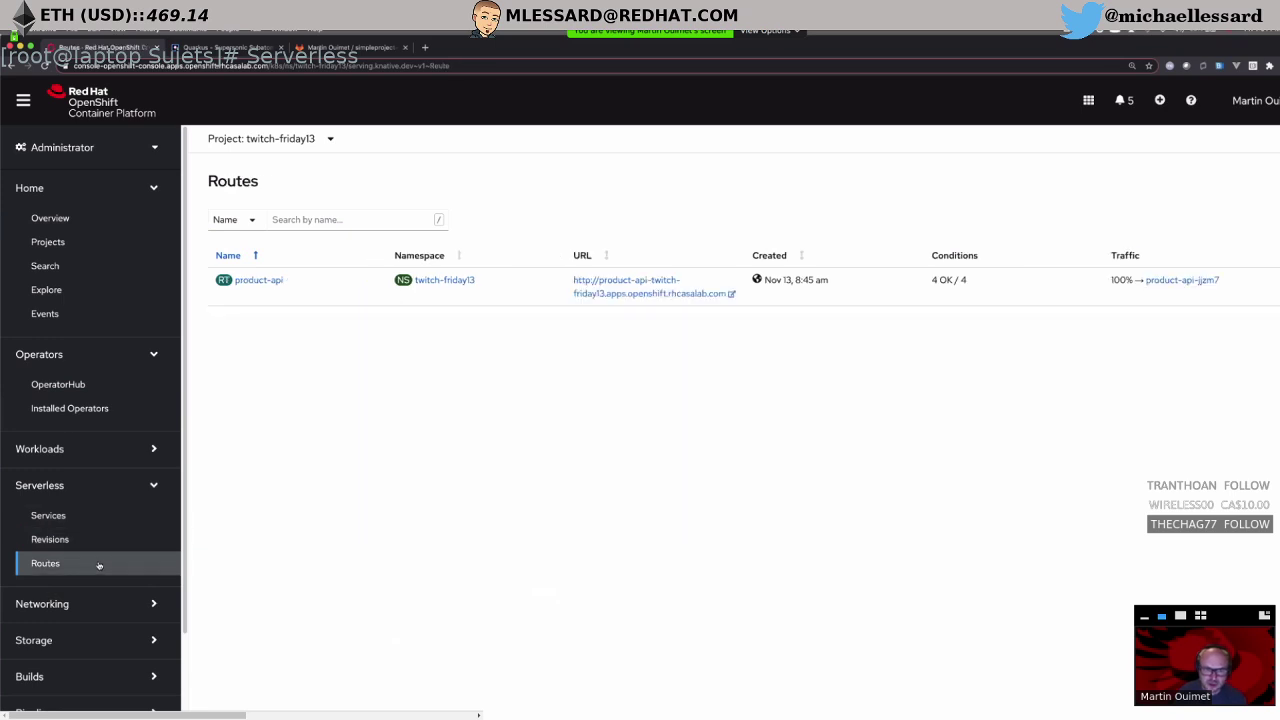
click(108, 148)
click(108, 148)
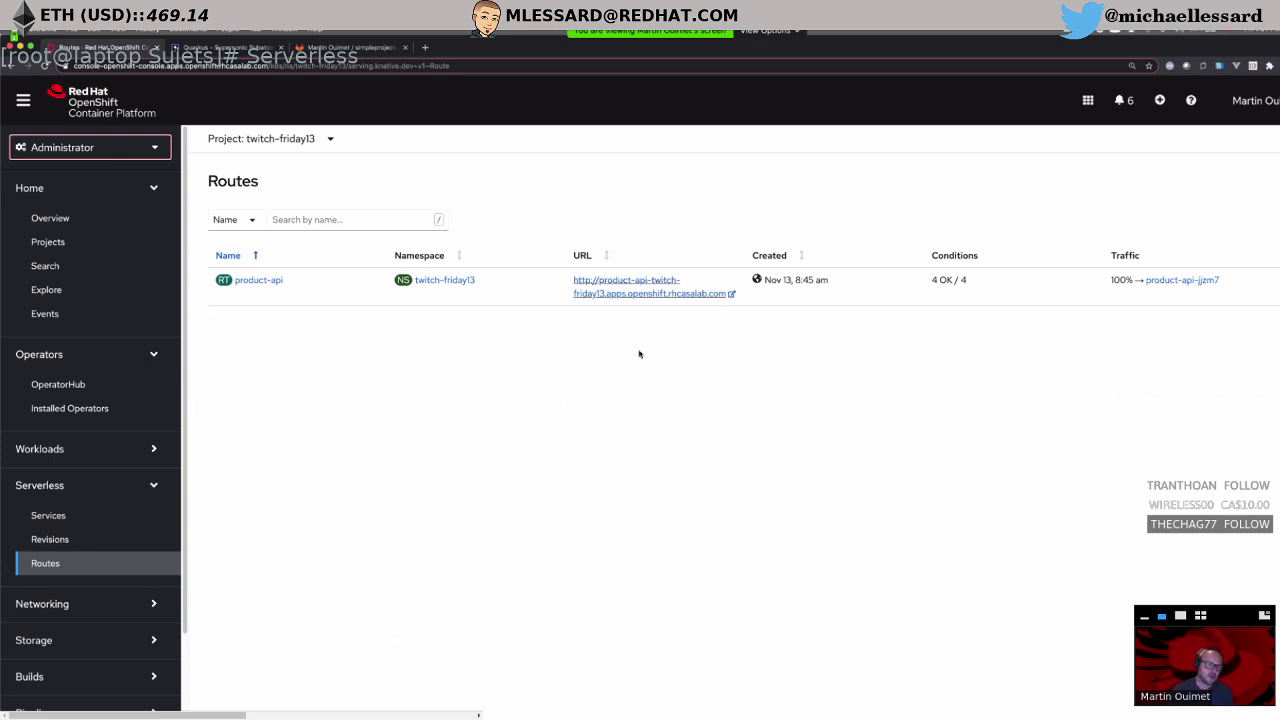
Step: Search the web for knative in a new browser tab and open the Knative project website, knative.dev
click(425, 47)
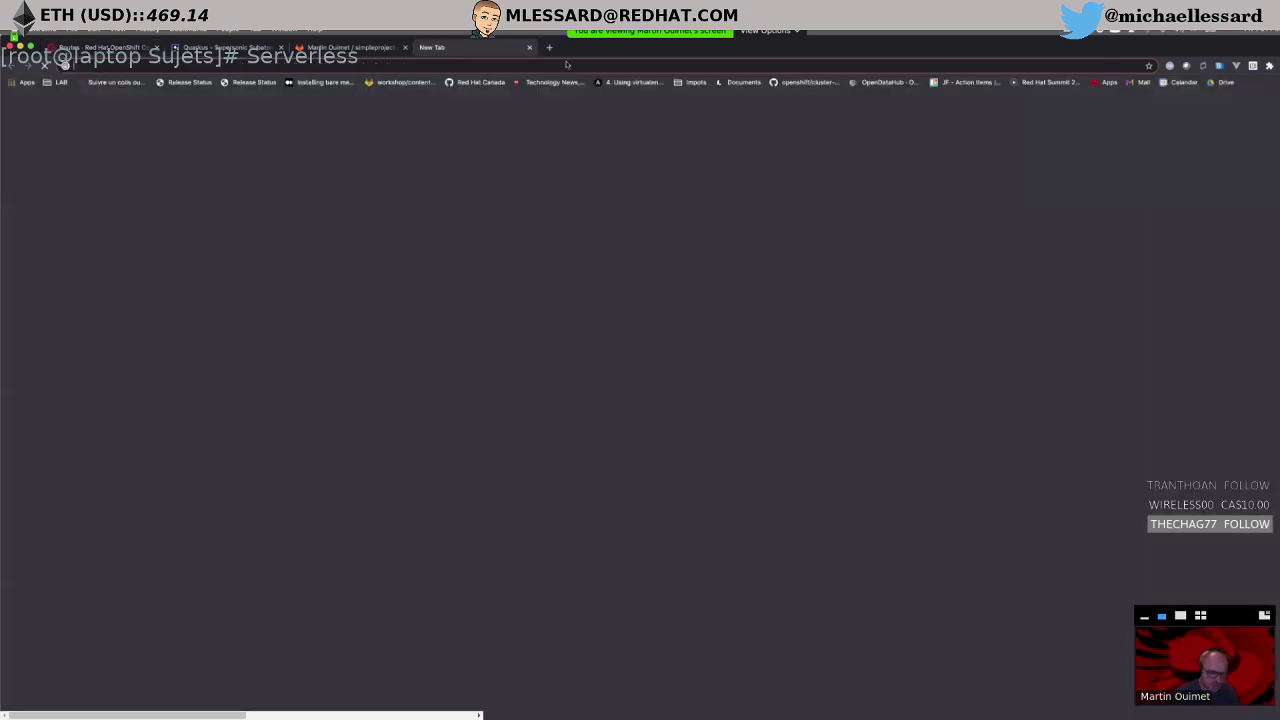
text(knat)
key(BackSpace)
key(BackSpace)
key(BackSpace)
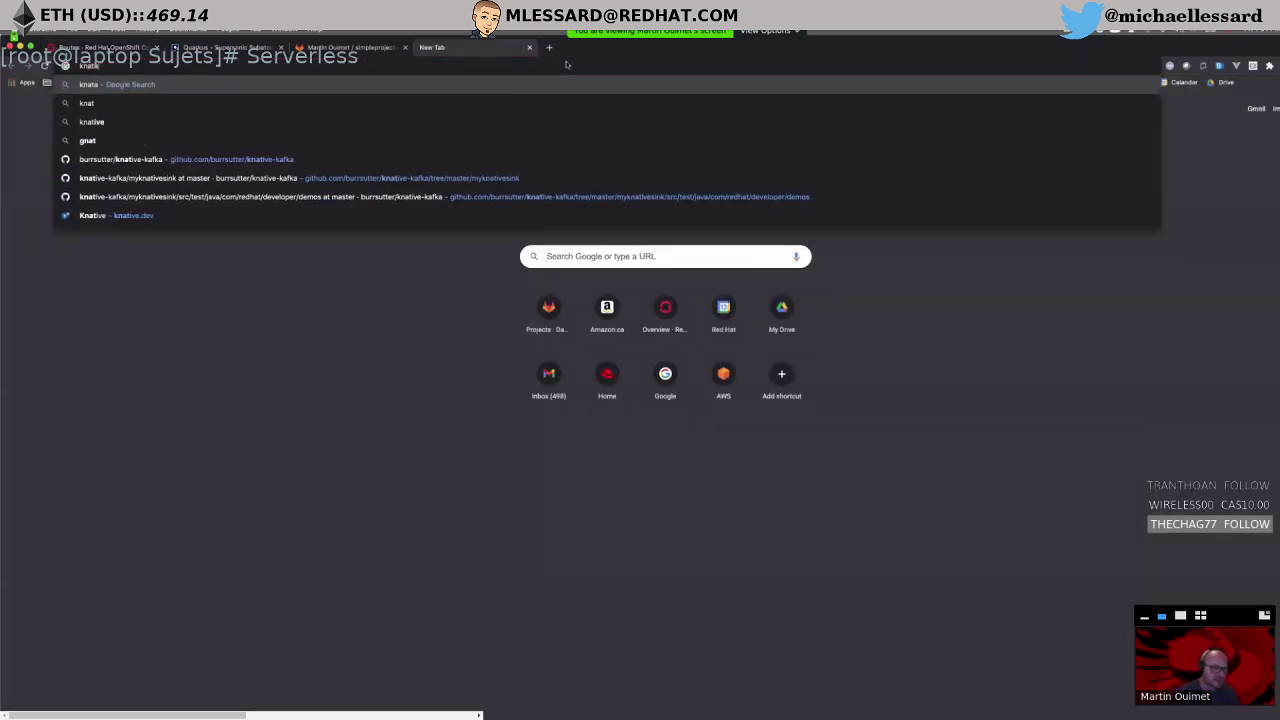
key(BackSpace)
key(BackSpace)
text(knative)
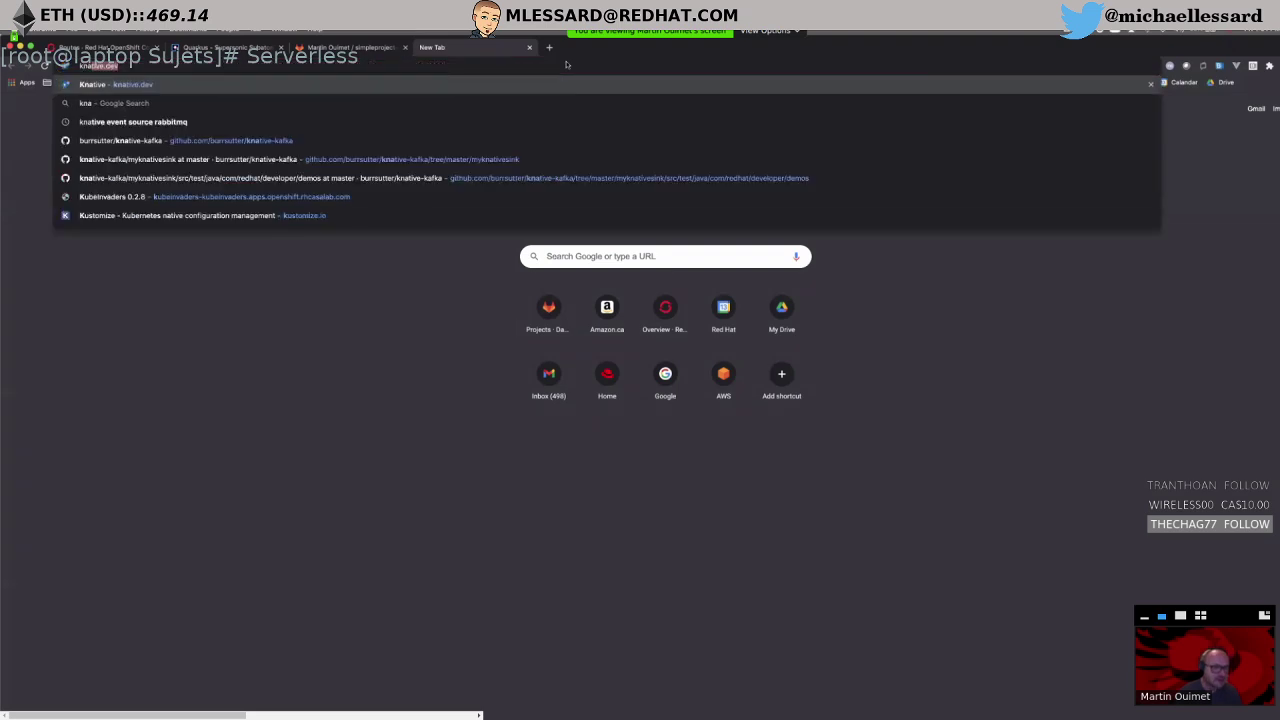
key(Return)
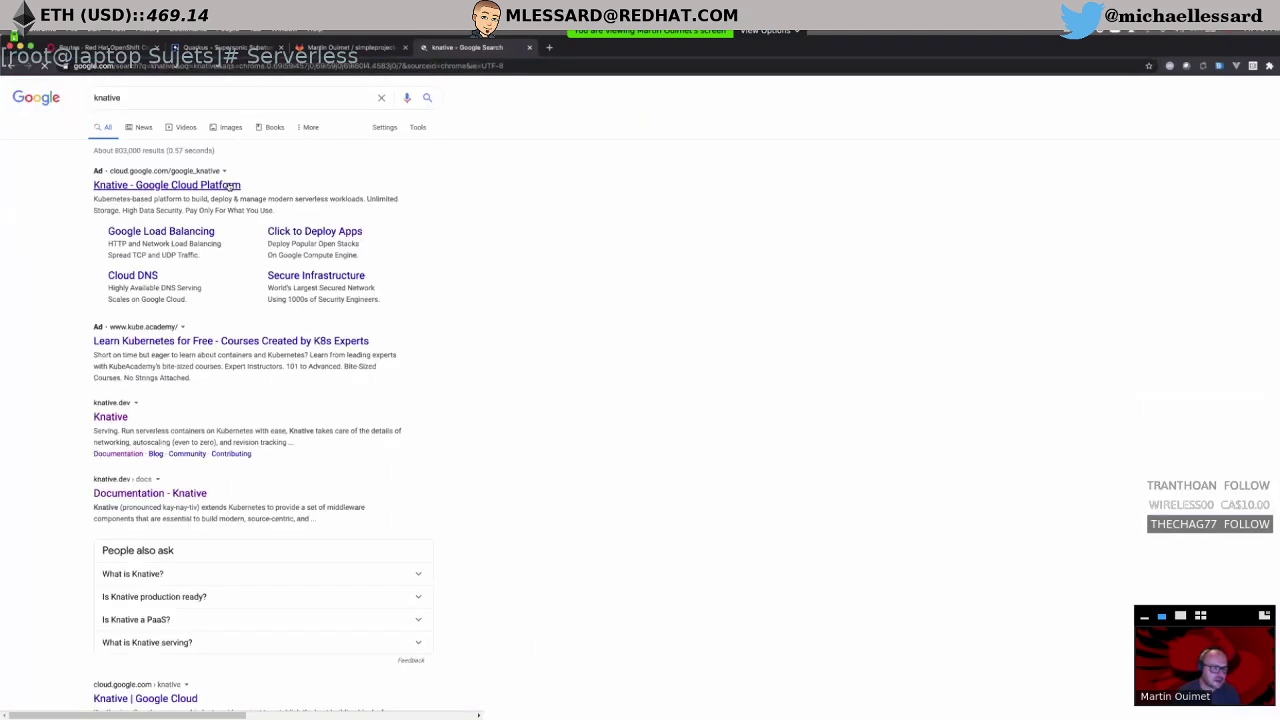
click(229, 186)
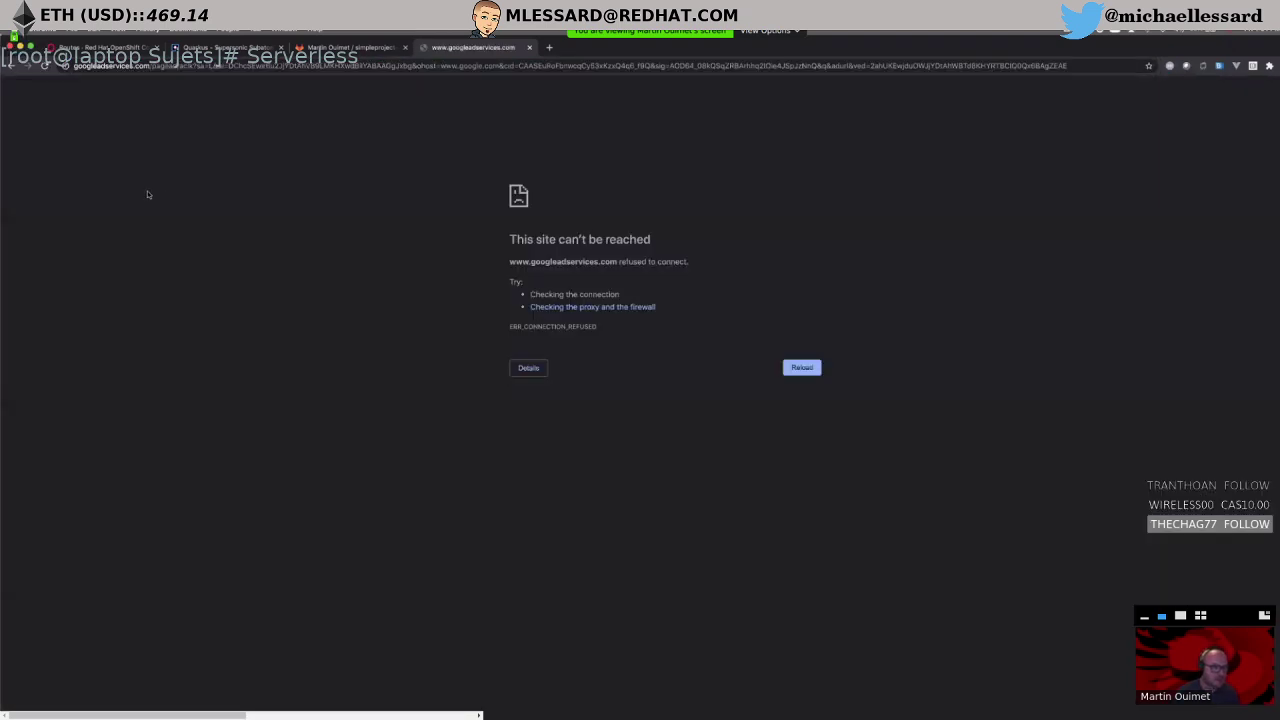
key(super+bracketleft)
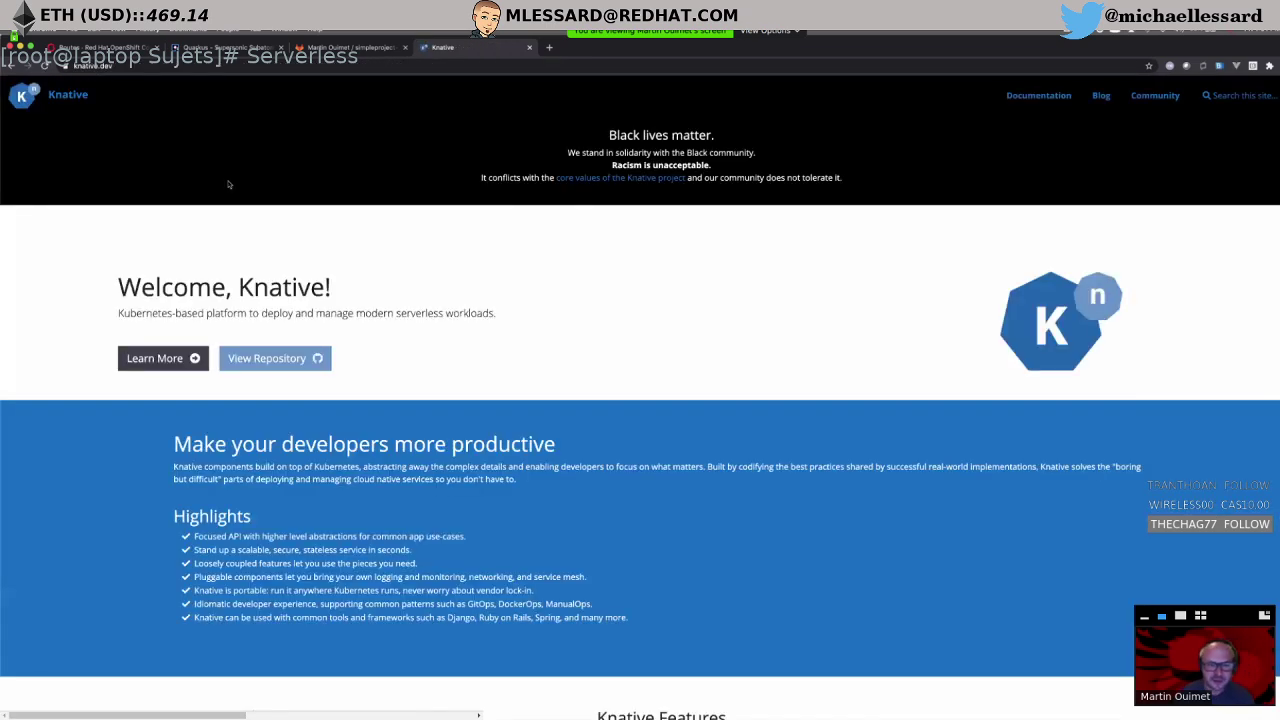
Step: Examine the Installing Knative guide's Serving and Eventing install commands in the documentation, and close that browser tab
click(1045, 100)
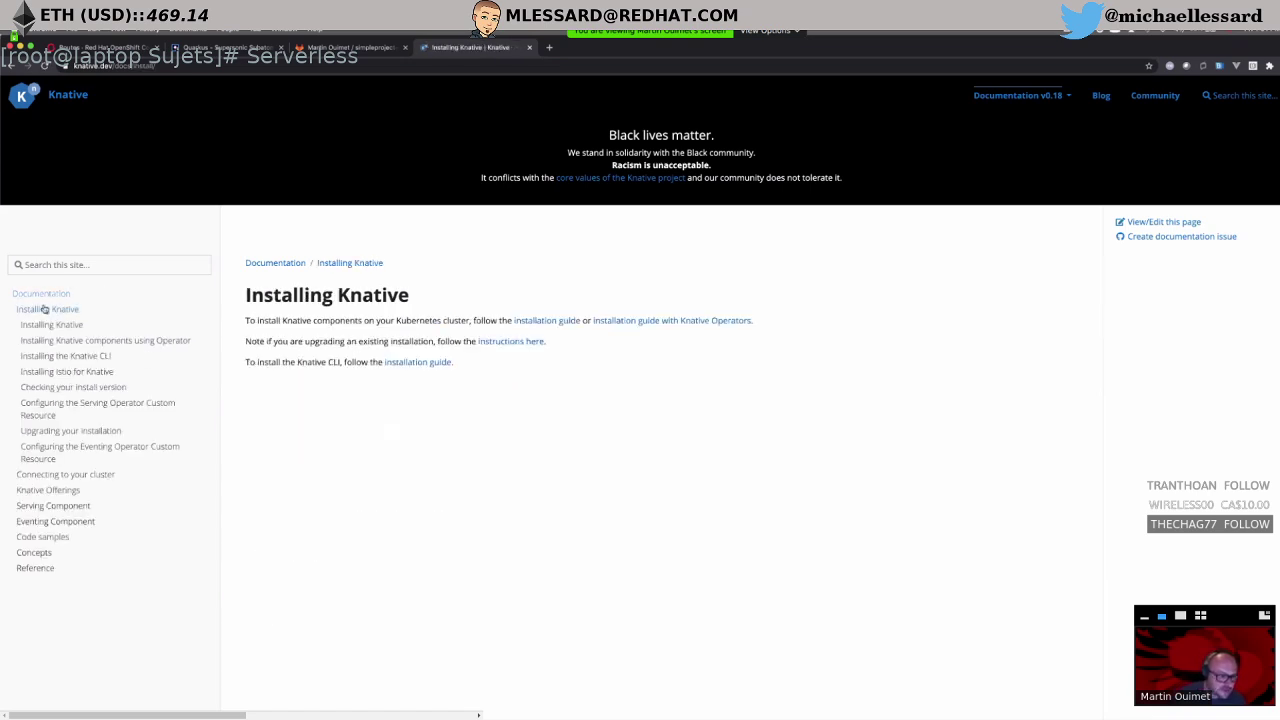
click(37, 327)
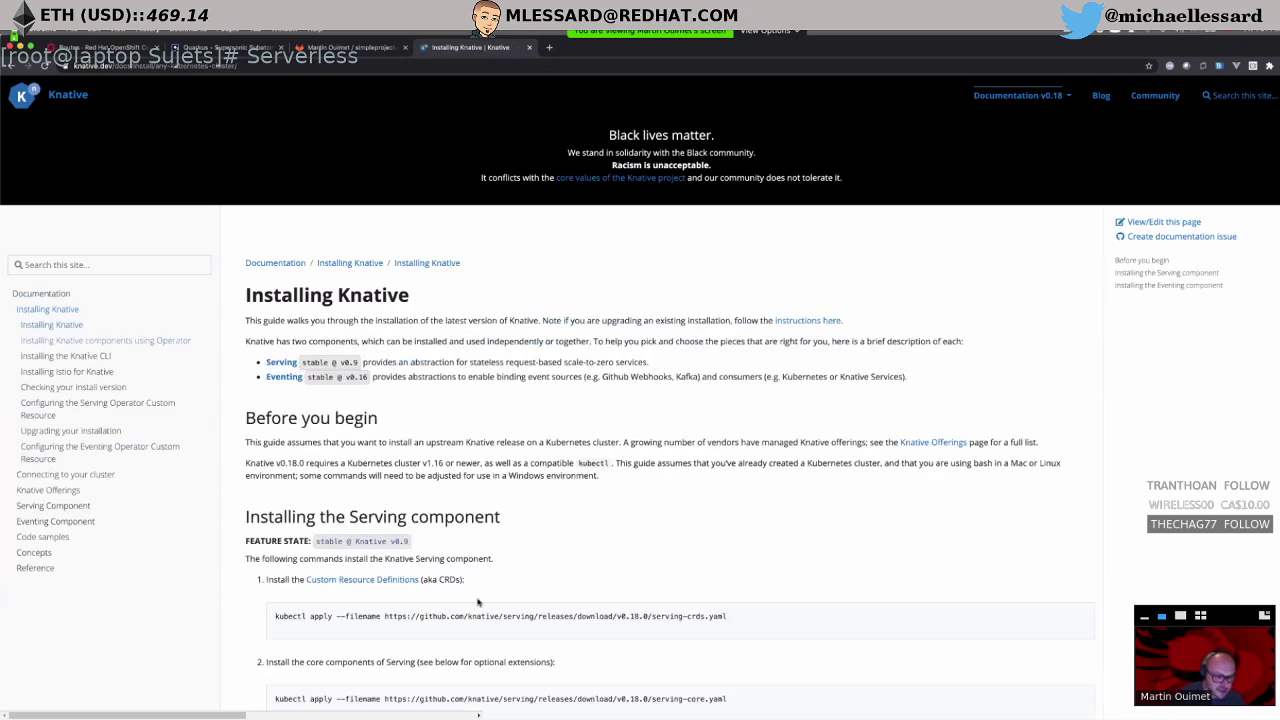
scroll(743, 500, down, 3)
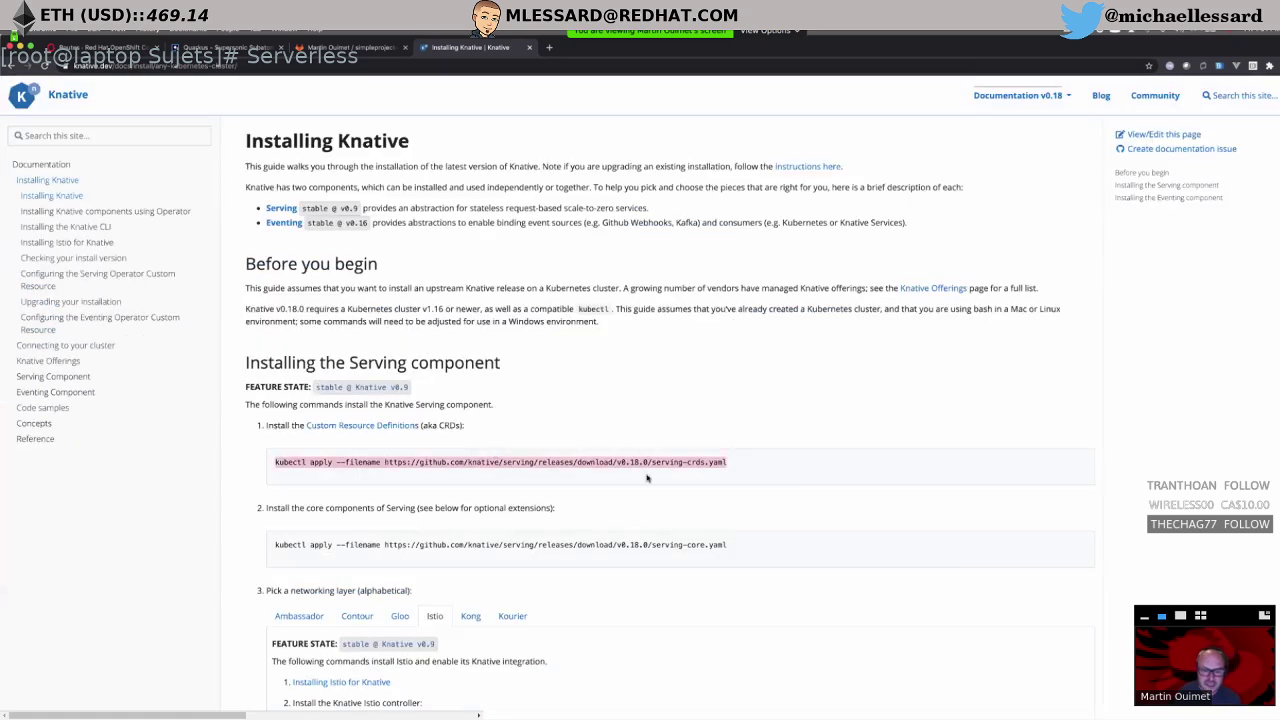
drag(703, 551, 641, 569)
scroll(680, 545, down, 7)
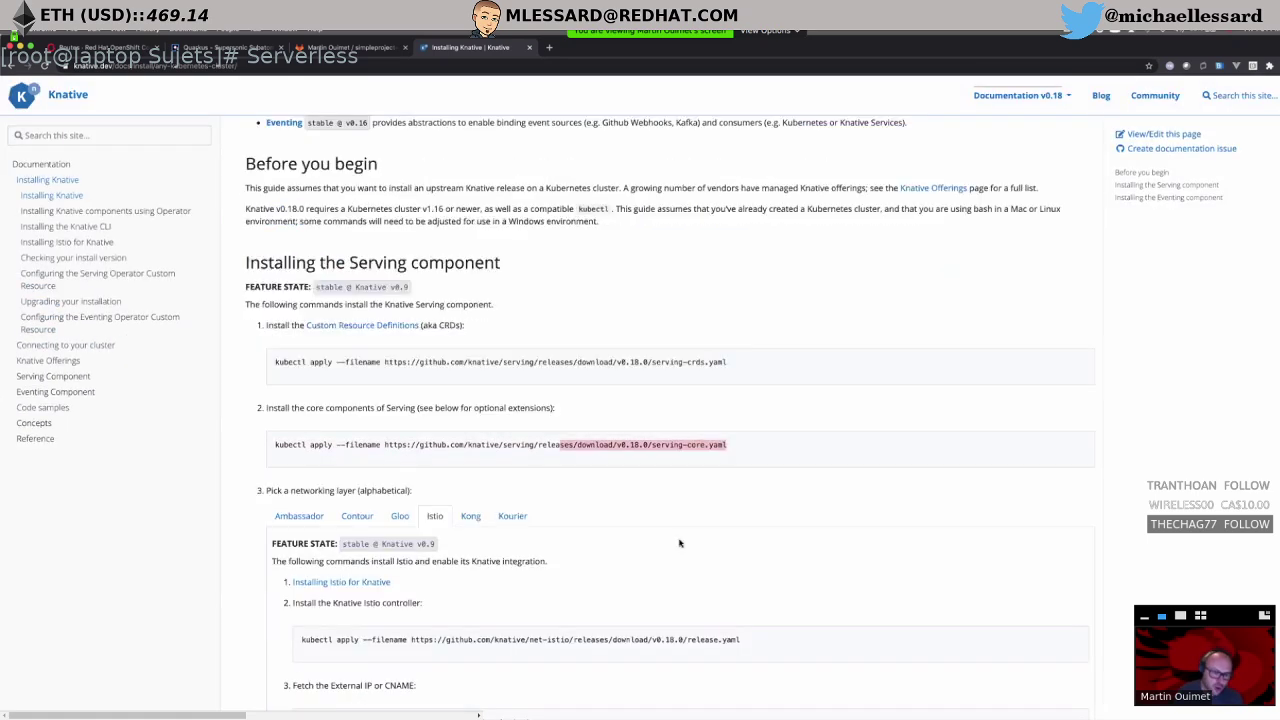
scroll(676, 548, down, 10)
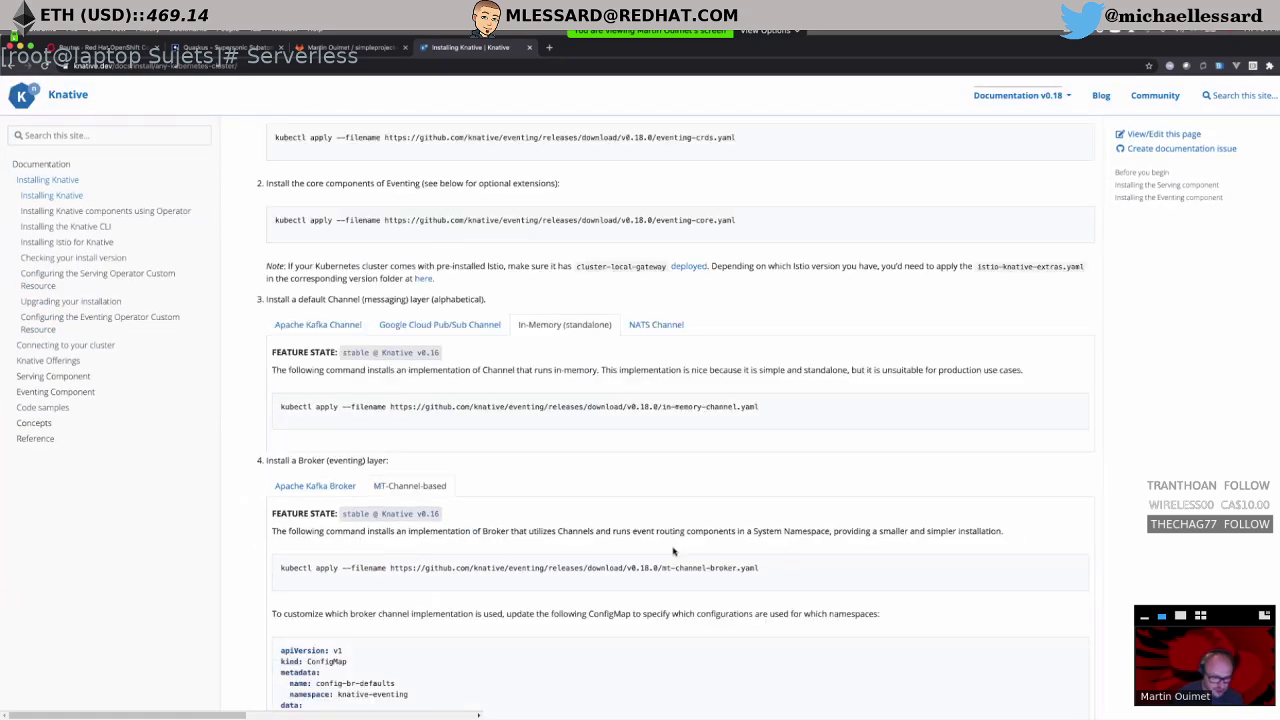
scroll(673, 554, down, 5)
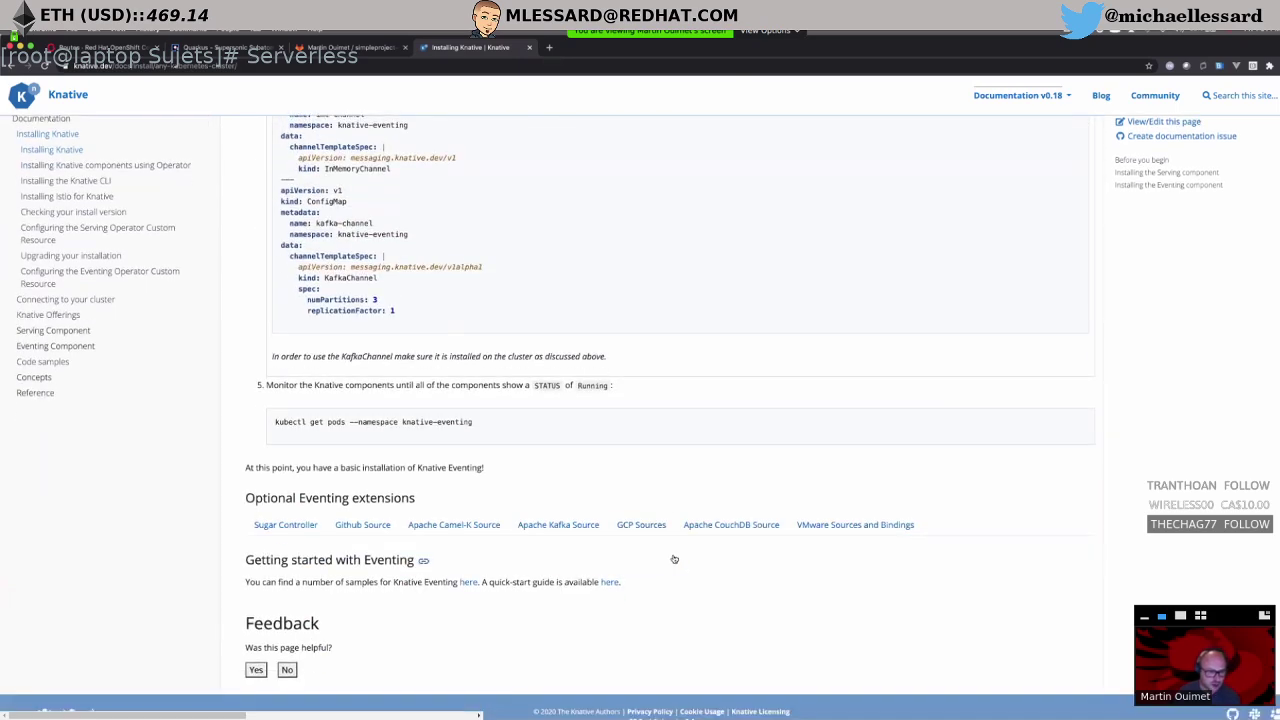
scroll(633, 491, up, 20)
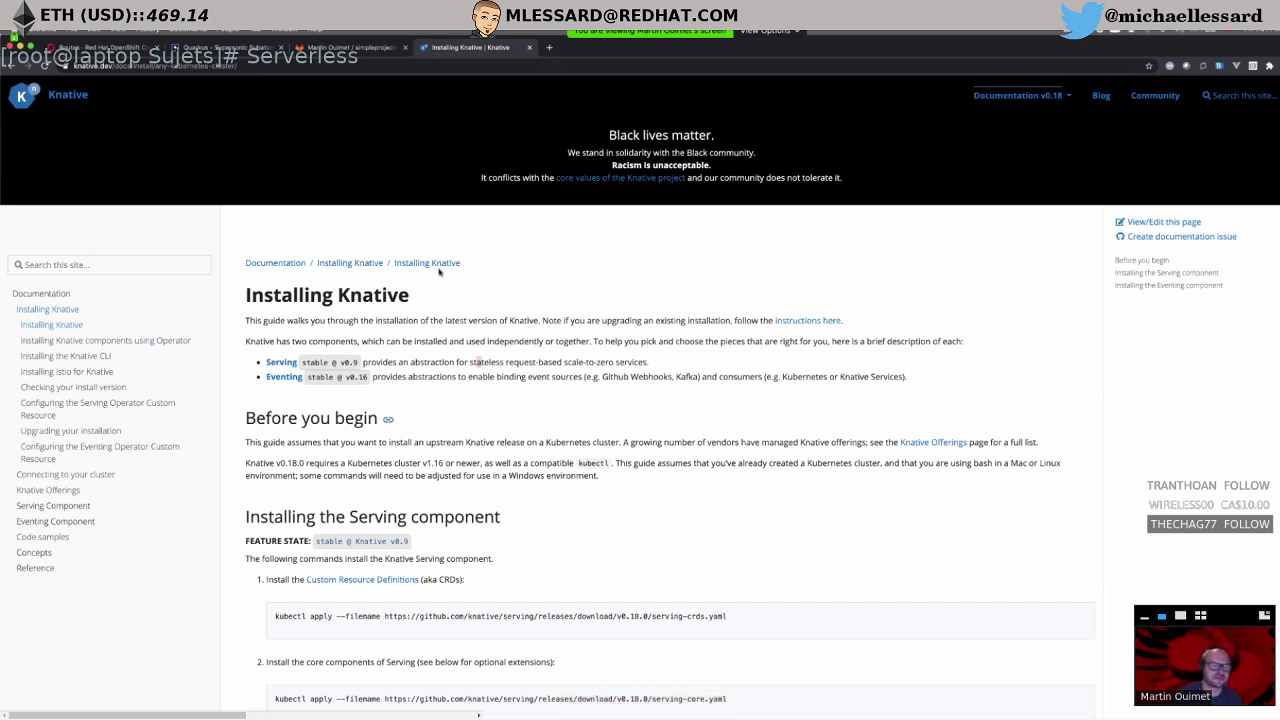
drag(395, 44, 401, 47)
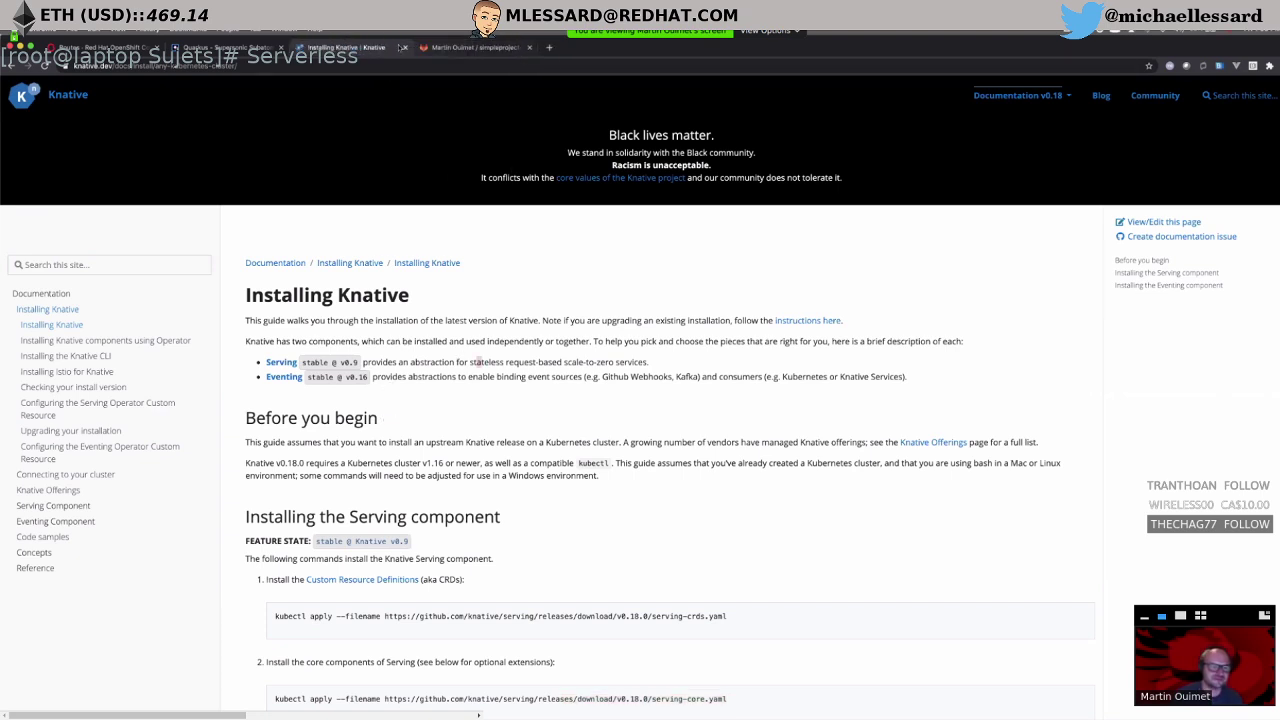
click(405, 47)
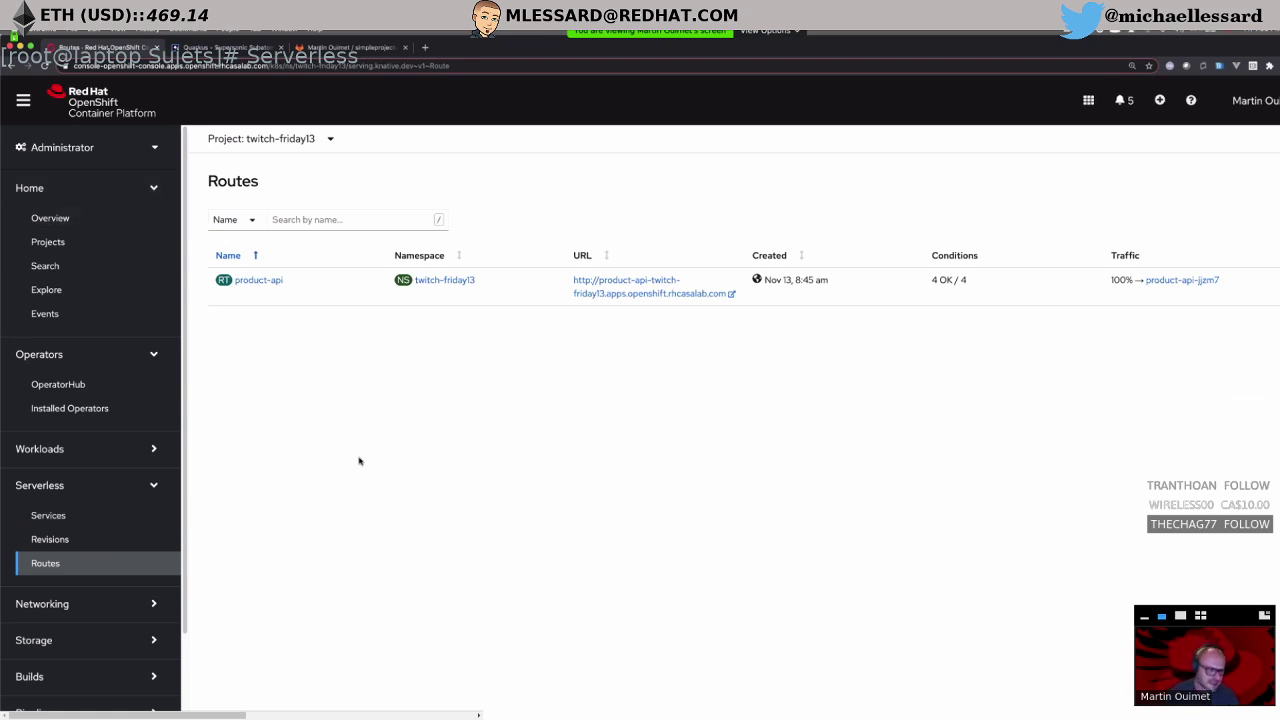
Step: Switch the console to the Developer perspective and show the resources of the product-api Knative service in the topology
click(85, 152)
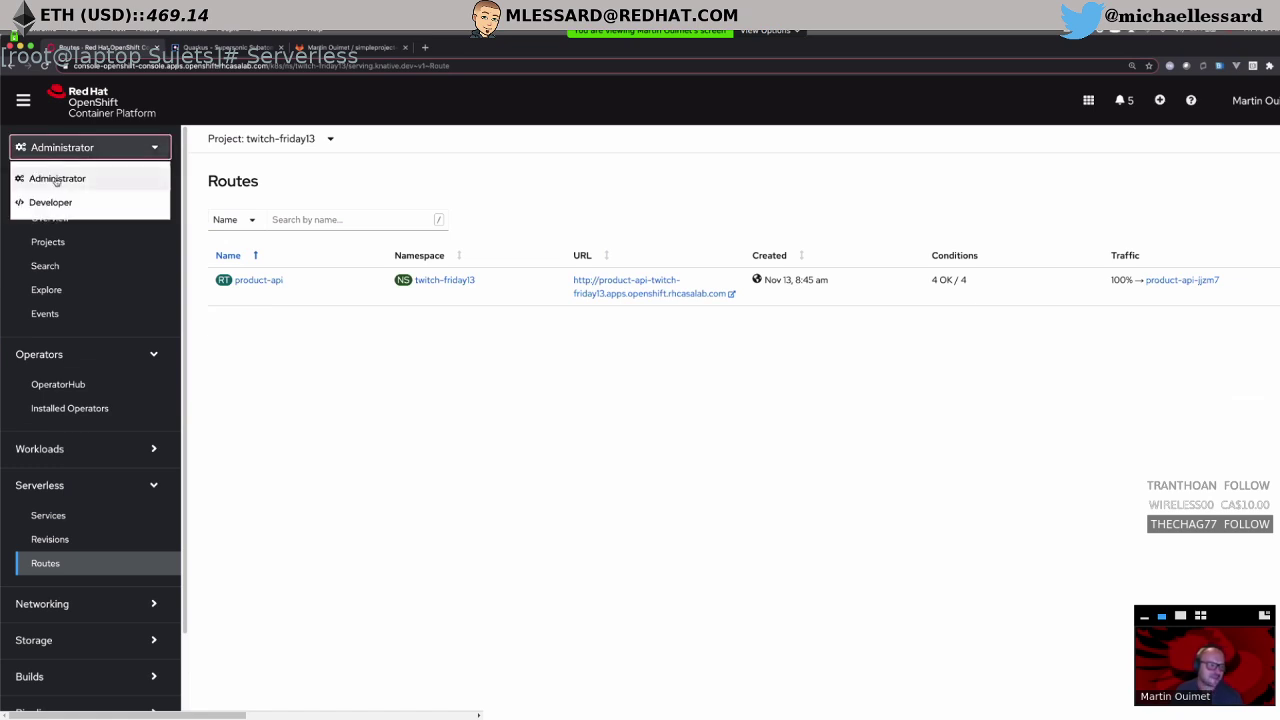
click(106, 202)
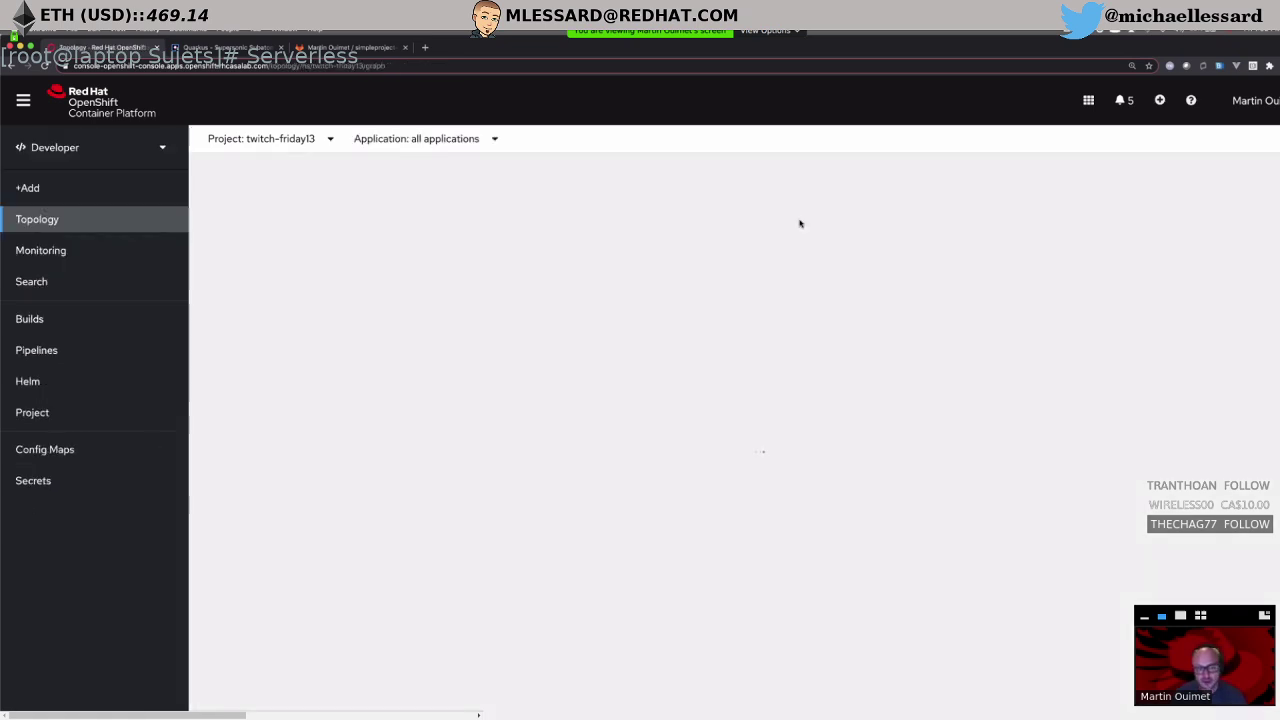
drag(704, 372, 387, 314)
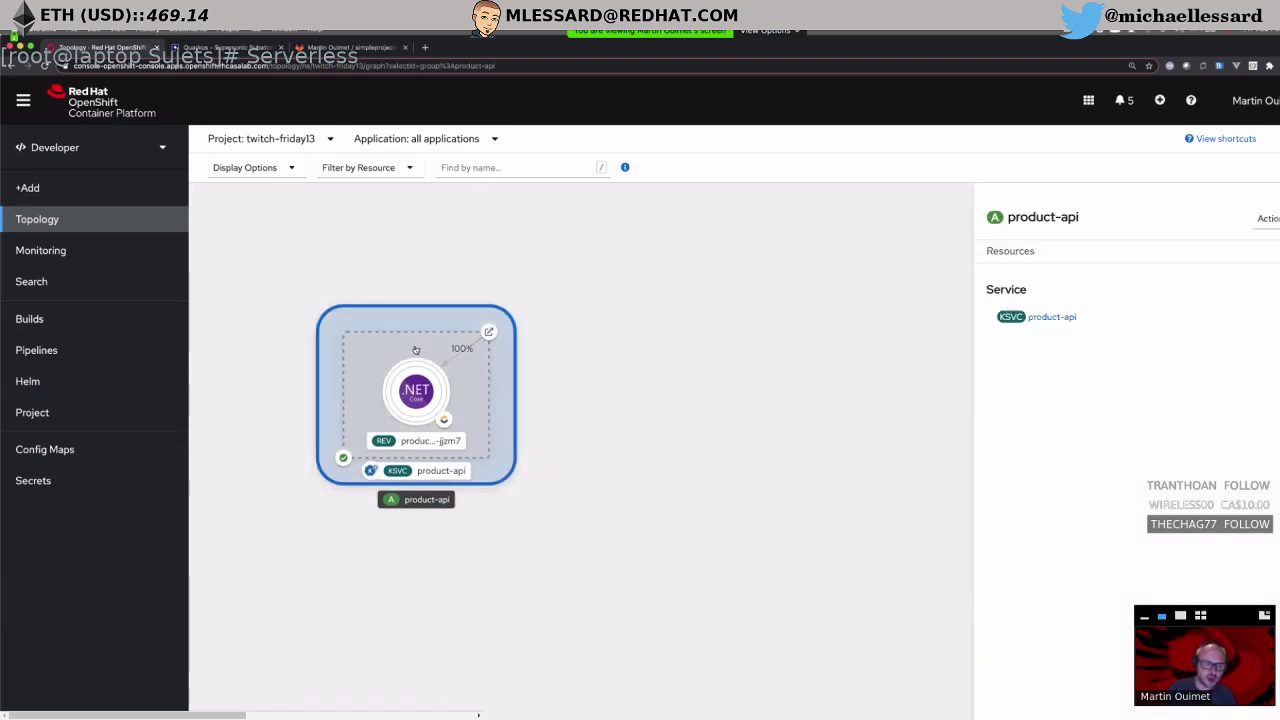
click(416, 349)
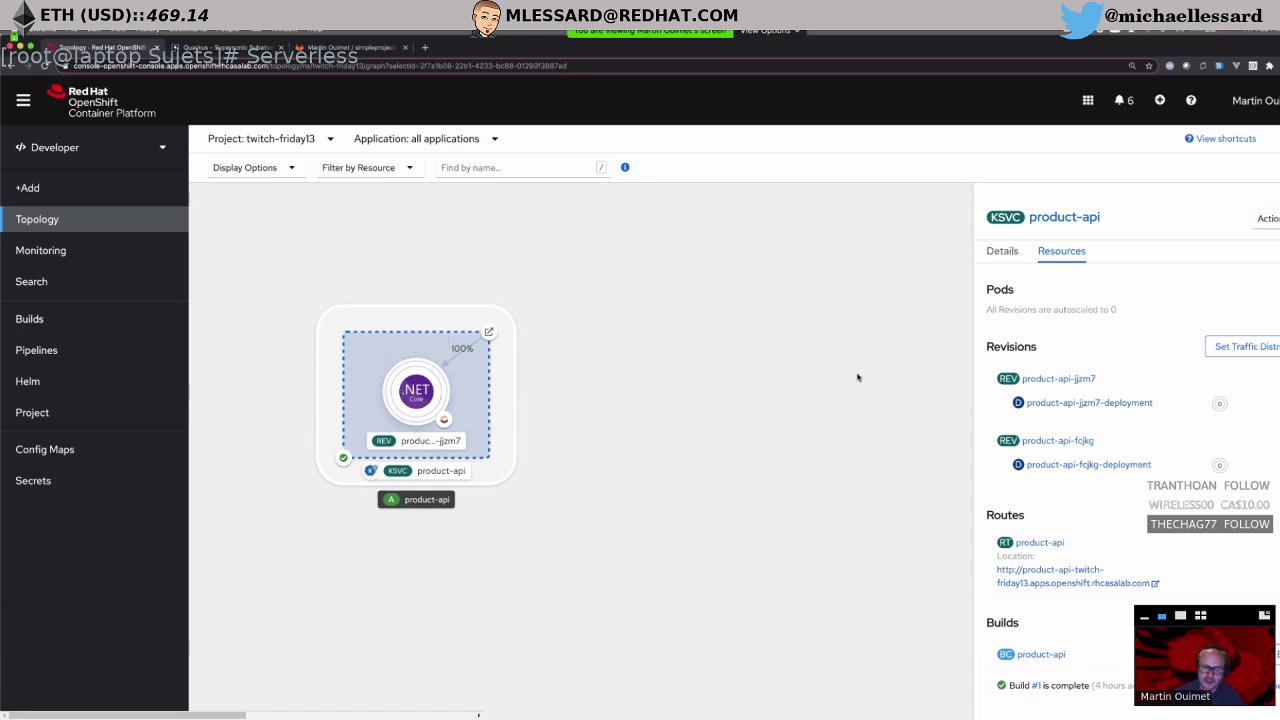
drag(996, 311, 1143, 309)
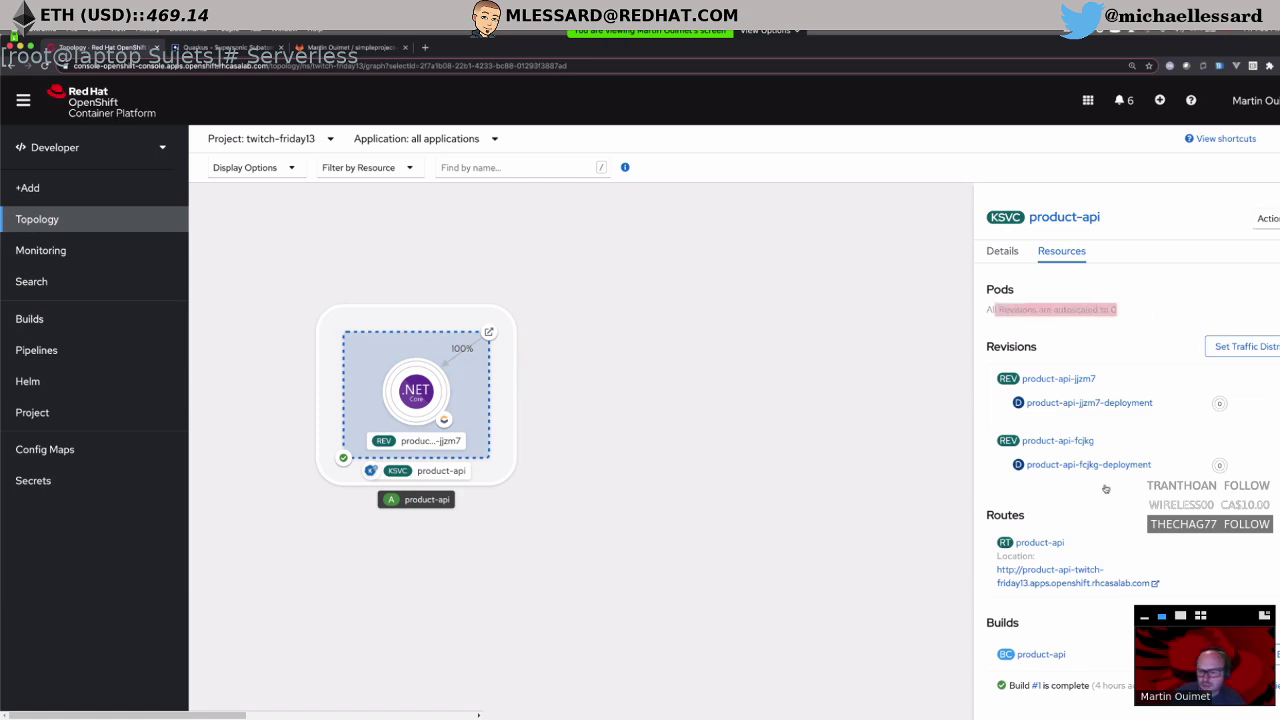
Step: Copy the product-api route's URL and request it with curl from the terminal
drag(989, 571, 1150, 584)
key(super+c)
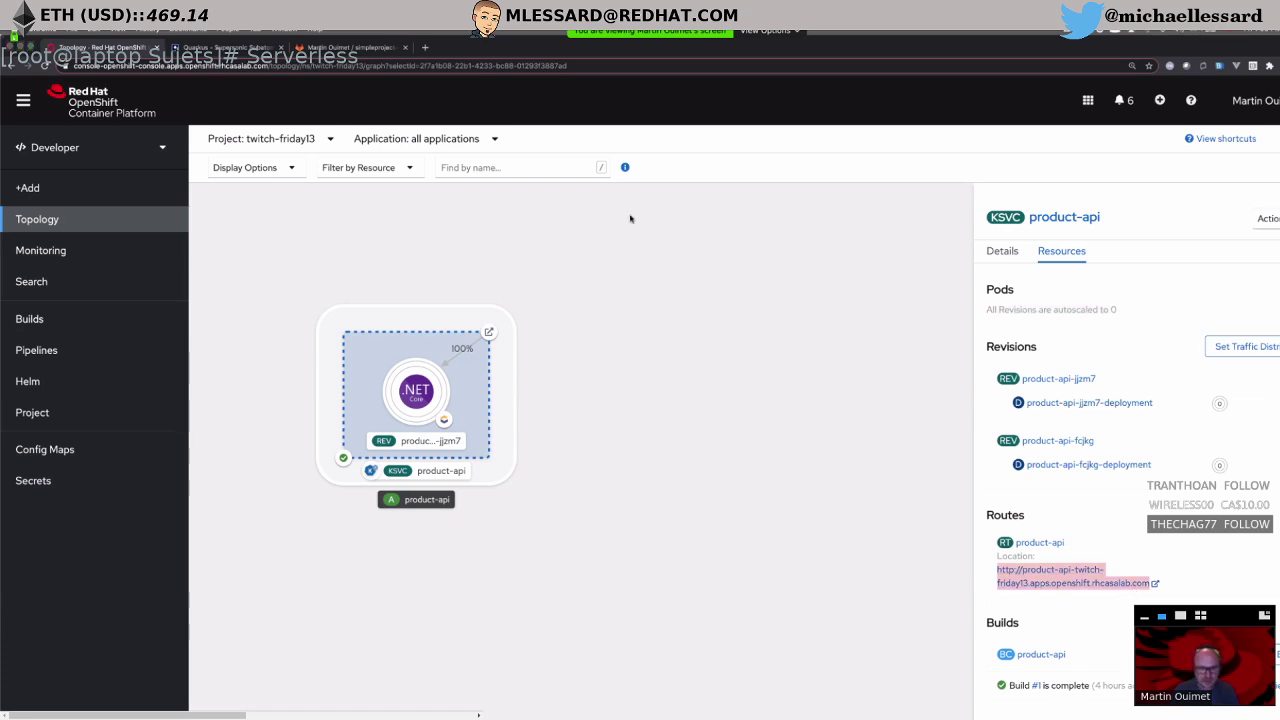
key(super+Tab)
text(curl)
key(super+v)
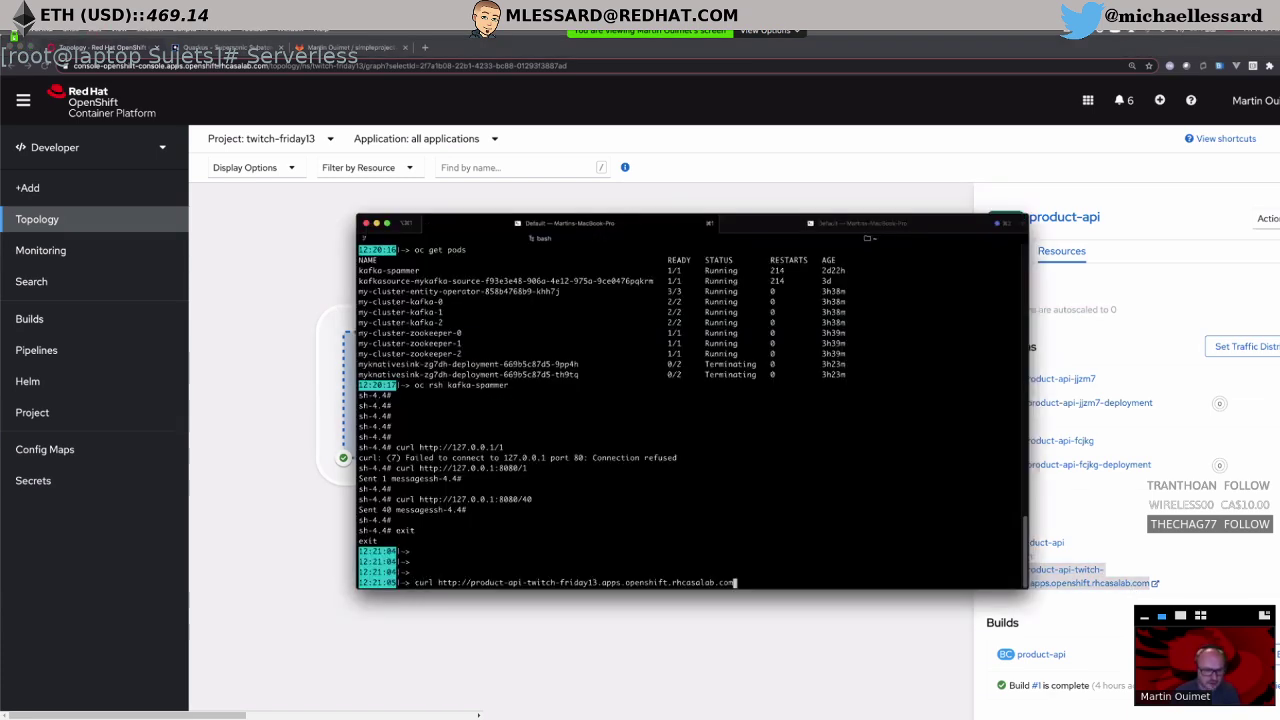
key(Return)
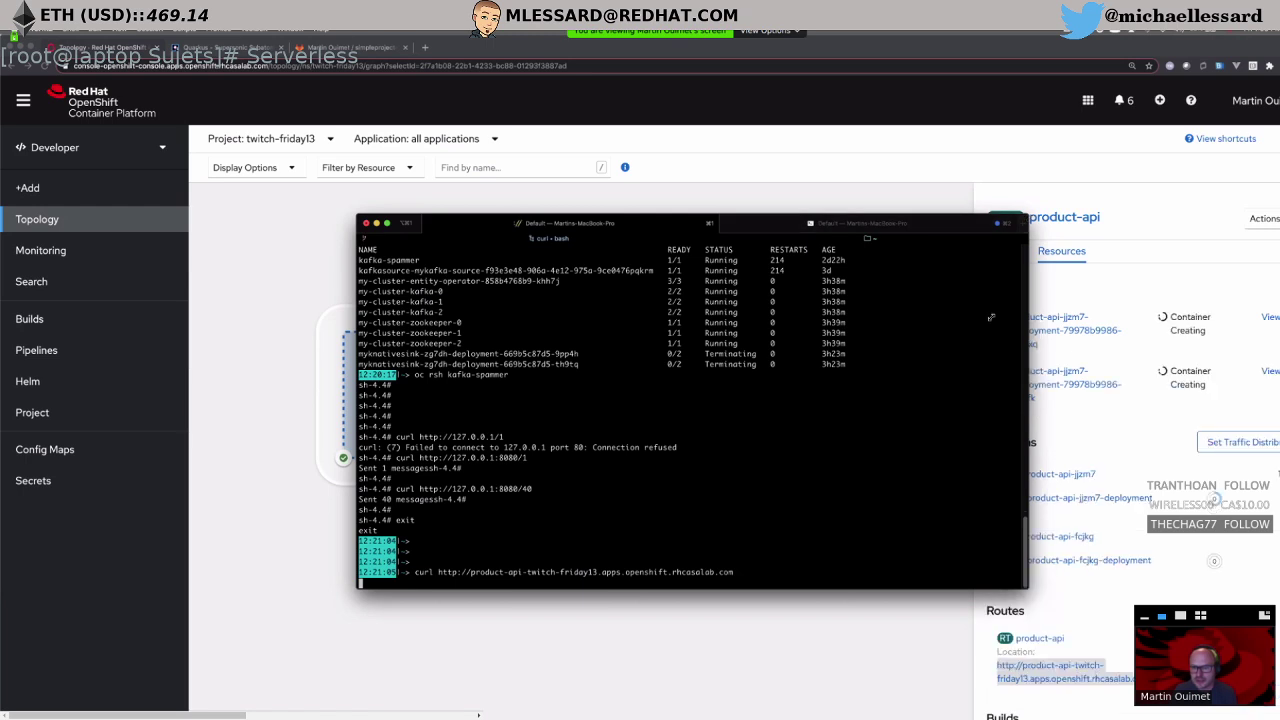
Step: Shrink and move the terminal window to expose the product-api resources, and repeat the same curl request eight times
drag(1027, 215, 986, 329)
drag(385, 341, 198, 390)
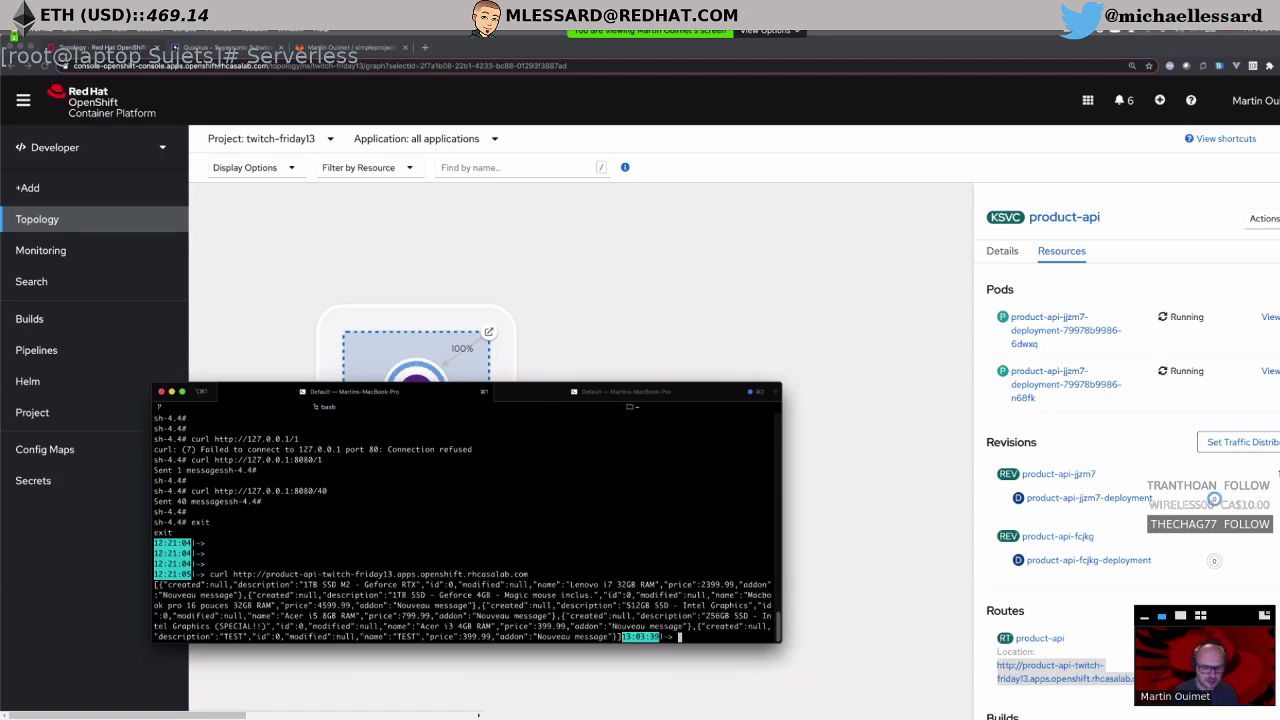
key(Up)
key(Return)
key(Up)
key(Return)
key(Up)
key(Return)
key(Up)
key(Return)
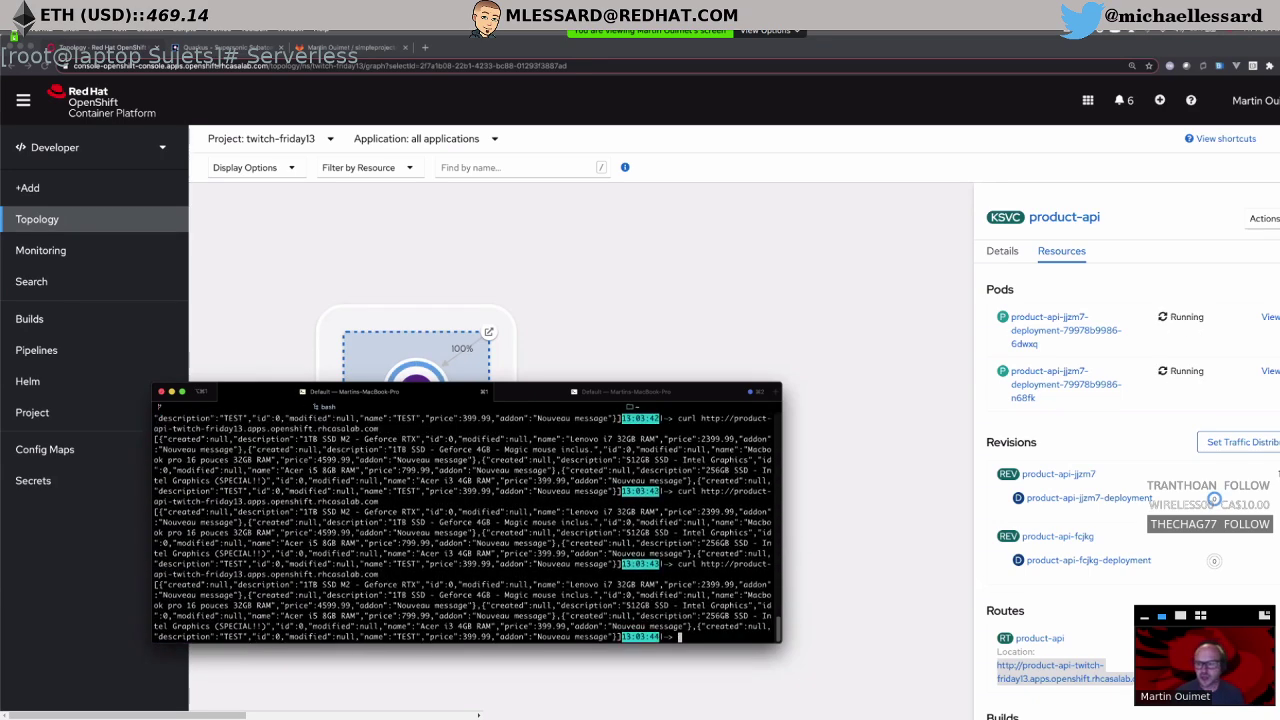
key(Up)
key(Return)
key(Up)
key(Return)
key(Up)
key(Return)
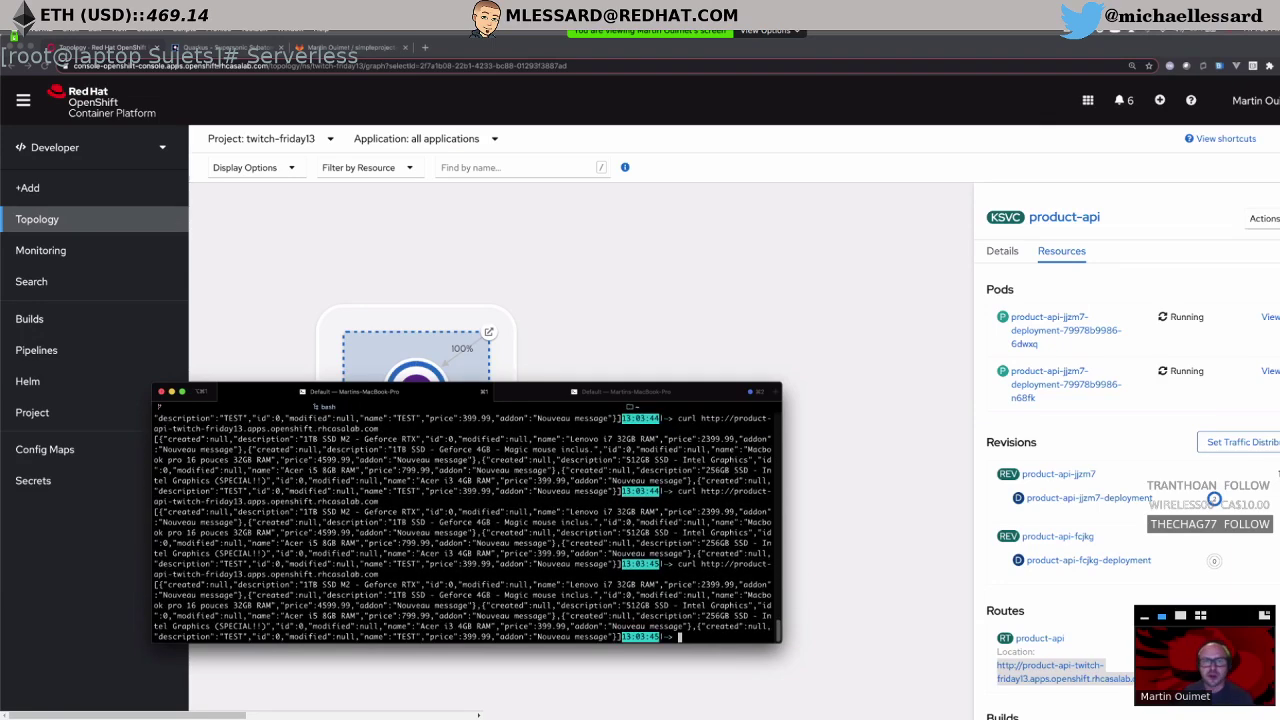
key(Up)
key(Return)
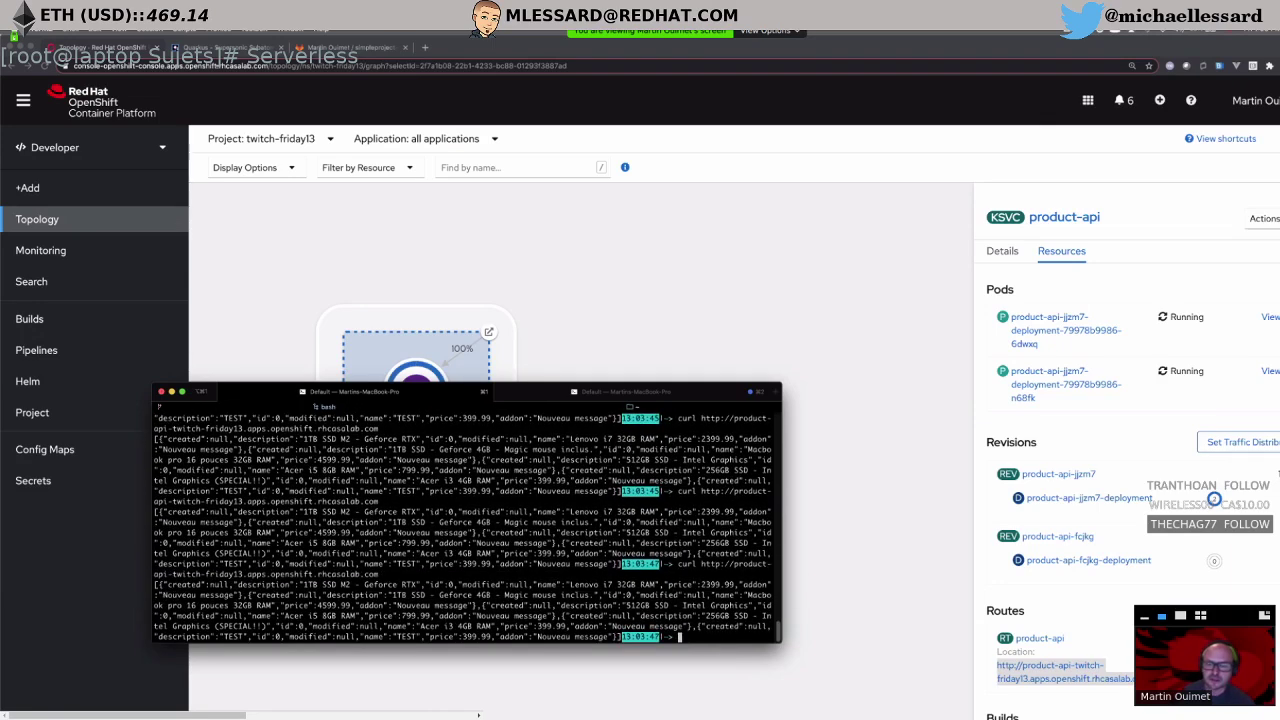
Step: Send three more curl requests to the product-api route from the terminal, adding blank prompt lines after each response
key(Up)
key(Return)
key(Return)
key(Return)
key(Return)
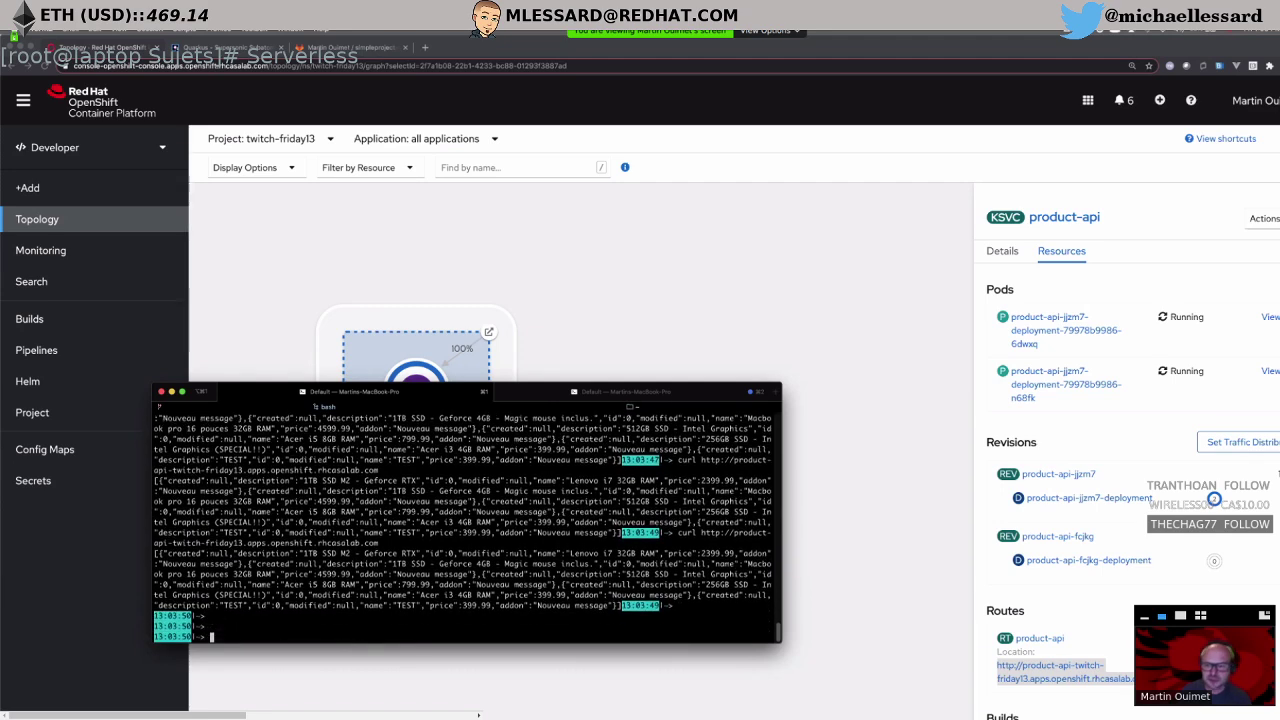
key(Up)
key(Return)
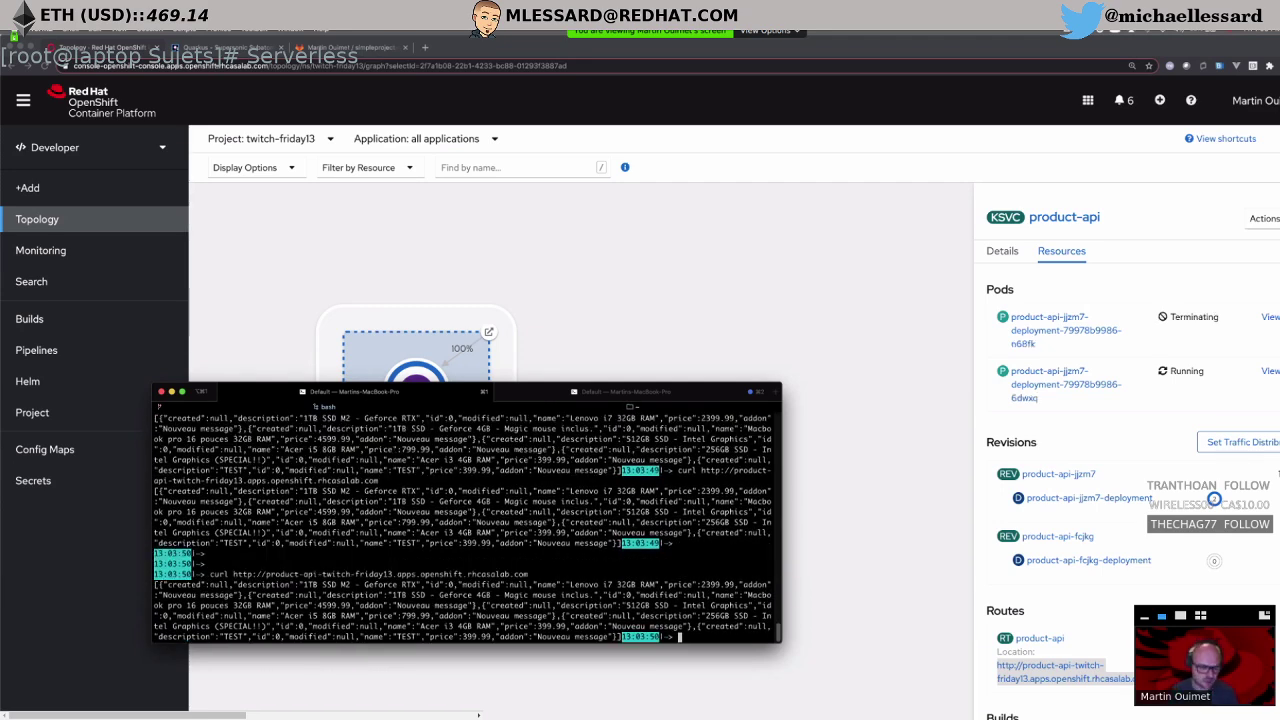
key(Return)
key(Return)
key(Return)
key(Return)
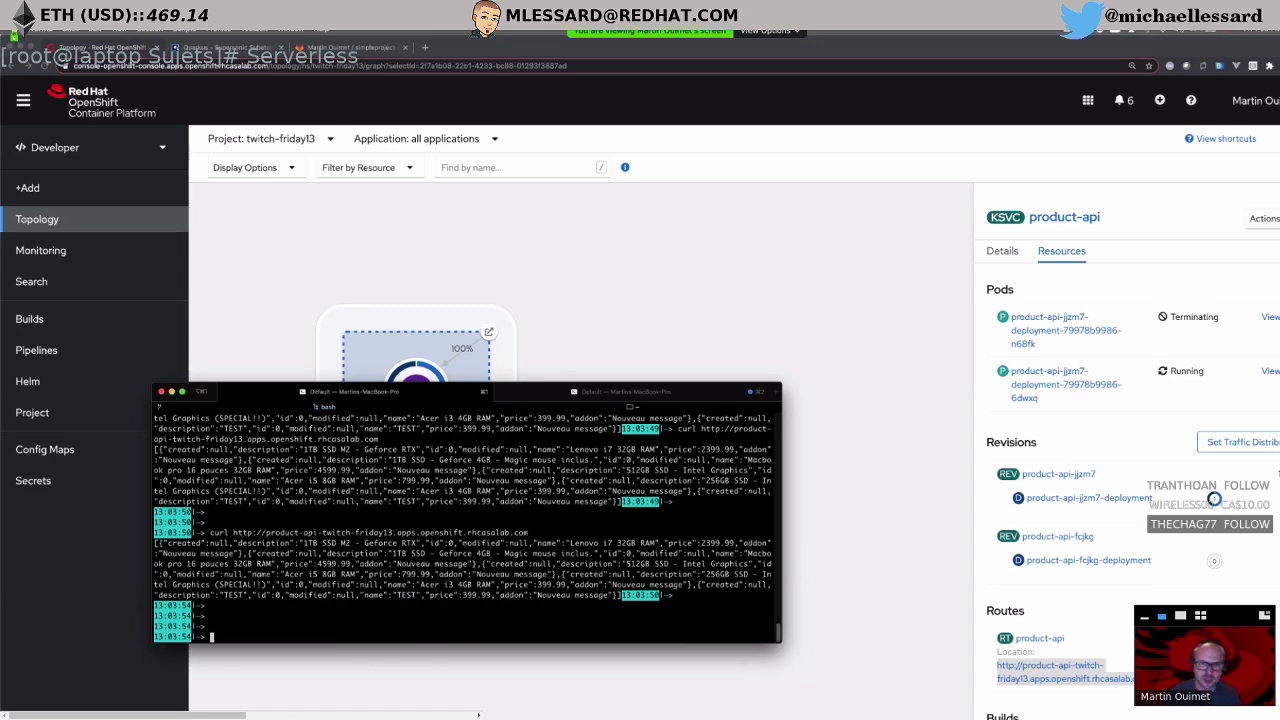
key(Up)
key(Return)
key(Return)
key(Return)
key(Return)
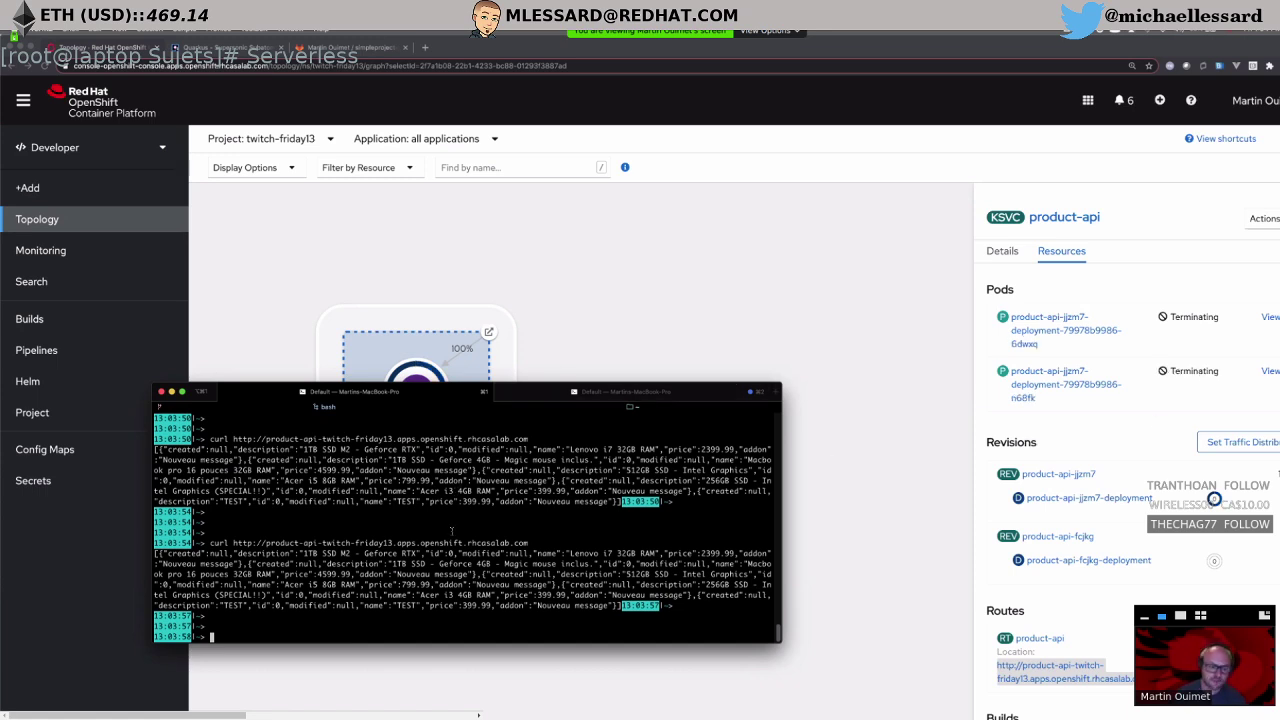
Step: Request the product-api route once more with curl while its pods are terminating, and add blank prompt lines after the response
key(Up)
key(Return)
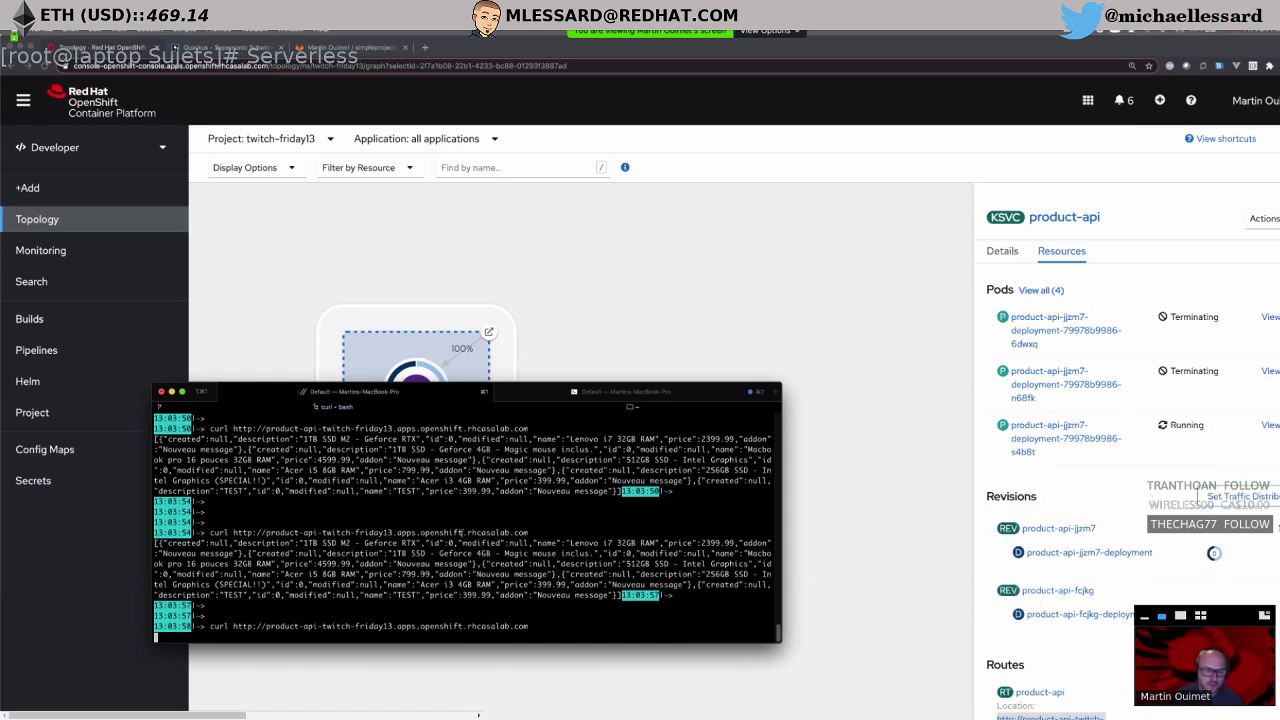
key(Return)
key(Return)
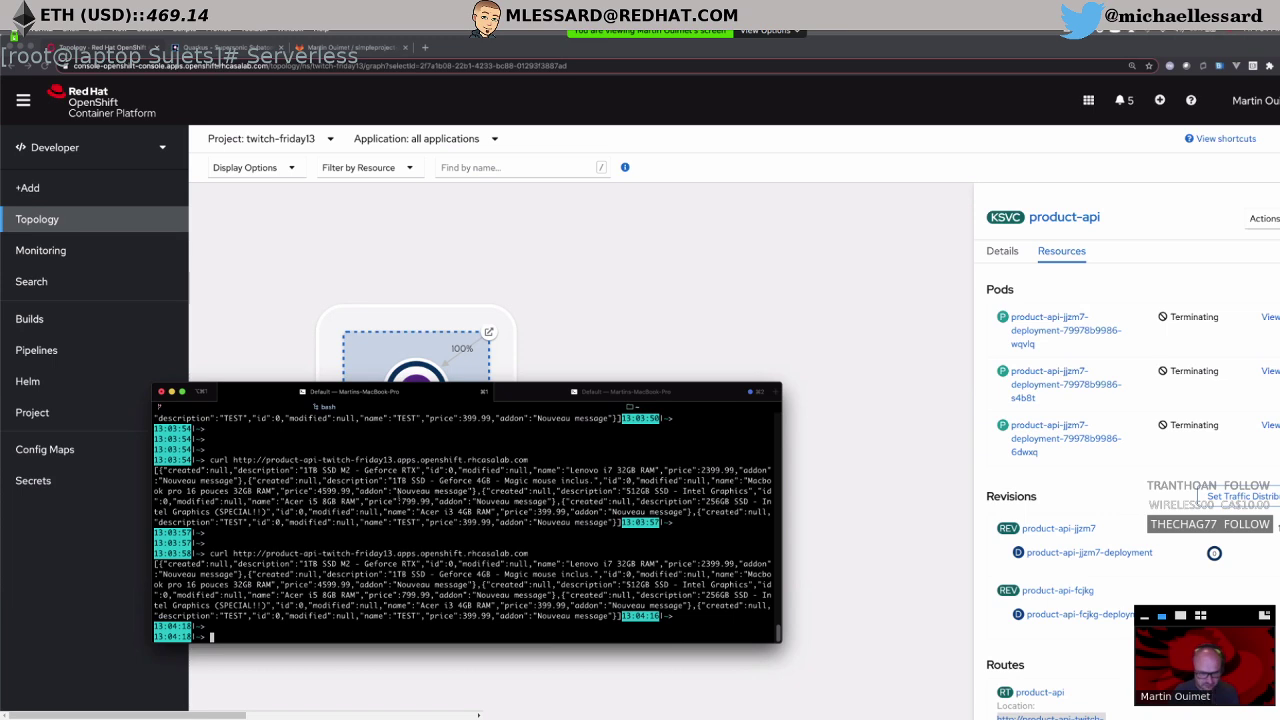
key(Return)
key(Return)
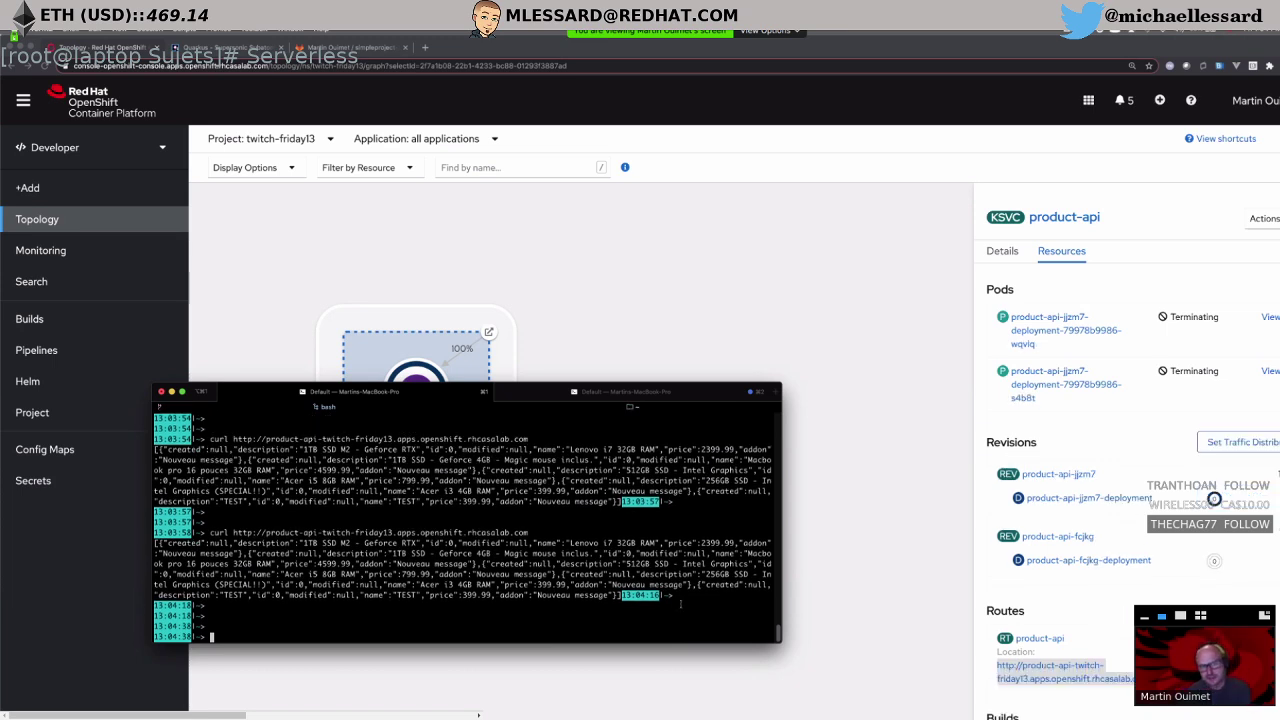
Step: Switch back to the OpenShift console and open the YAML definition of the product-api Knative service from the topology
click(275, 312)
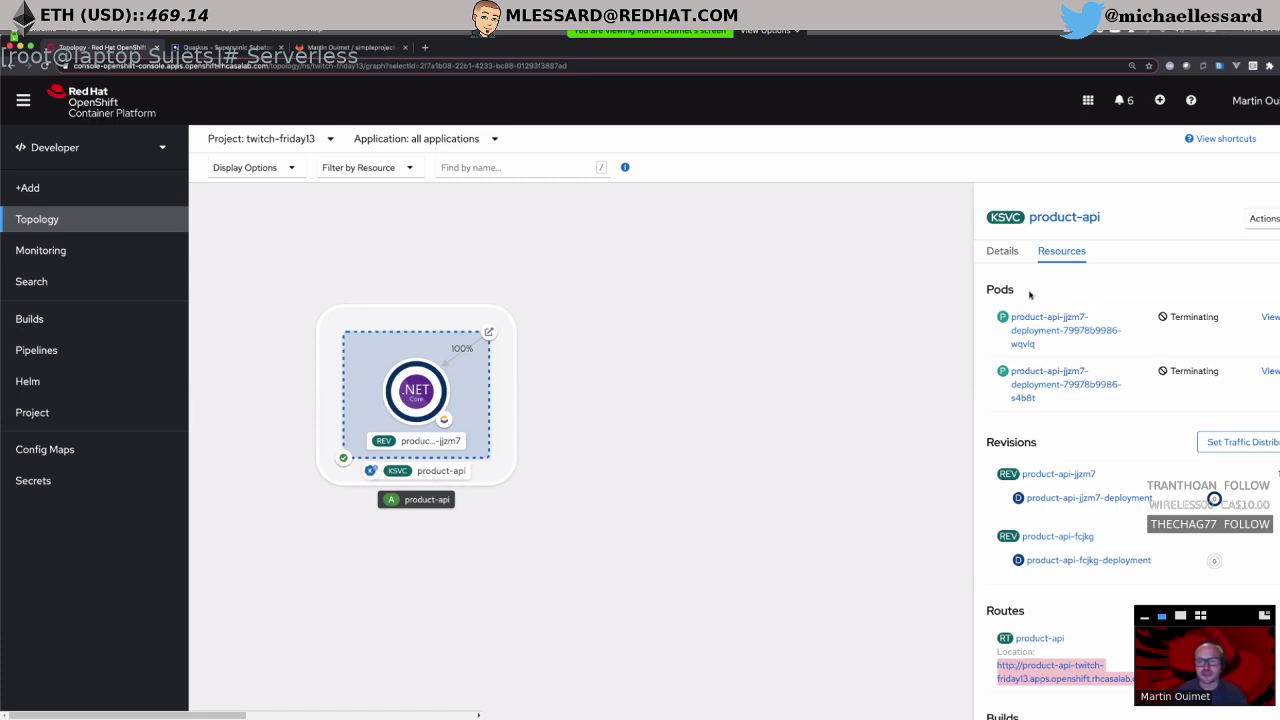
click(560, 590)
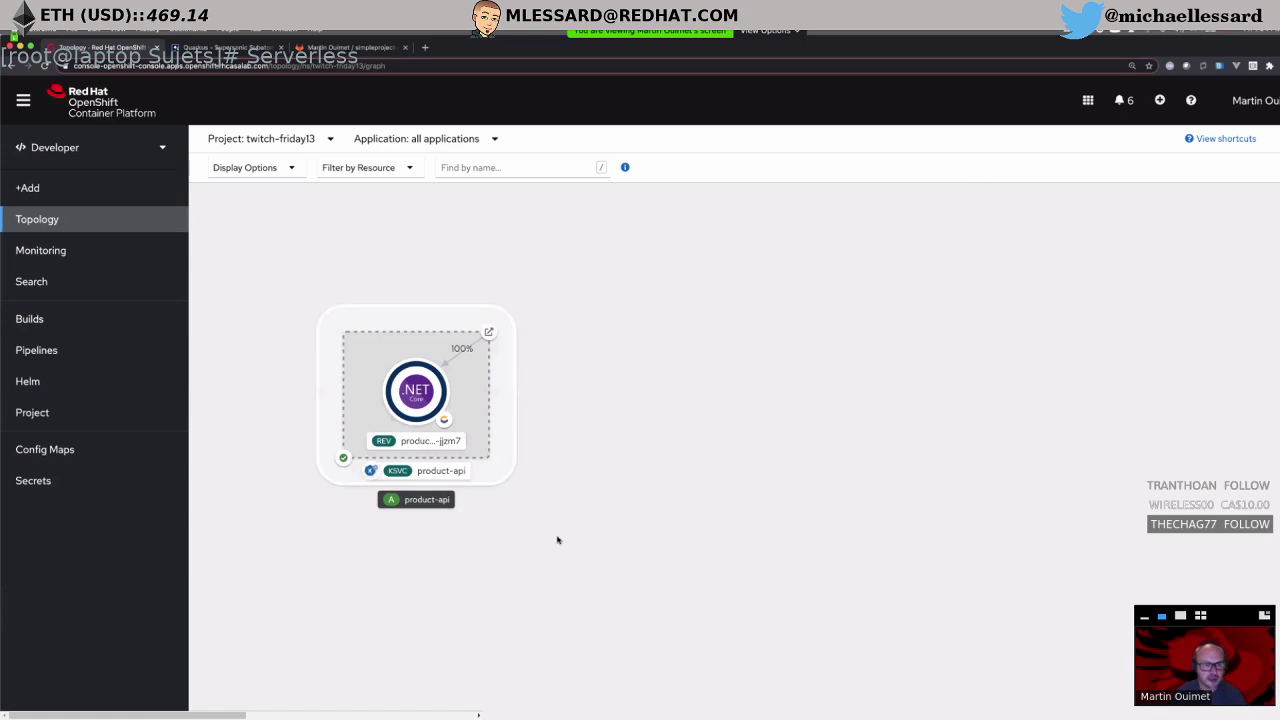
drag(391, 322, 338, 437)
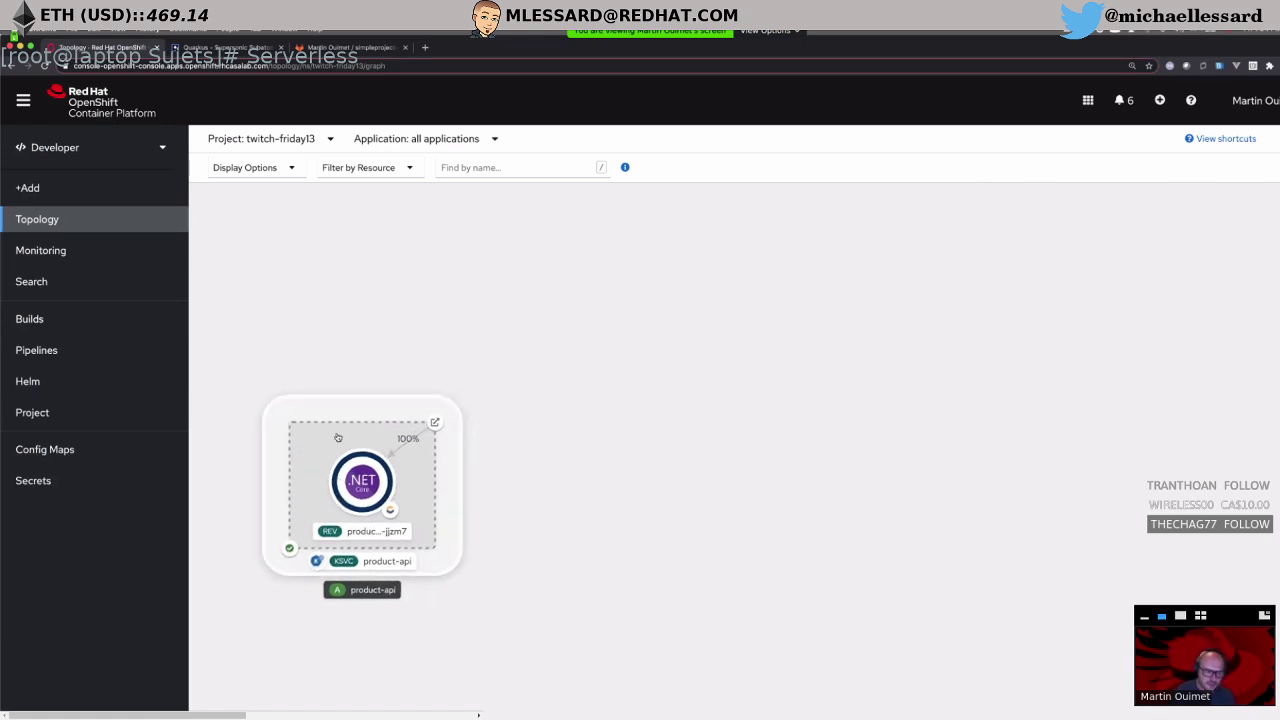
click(351, 567)
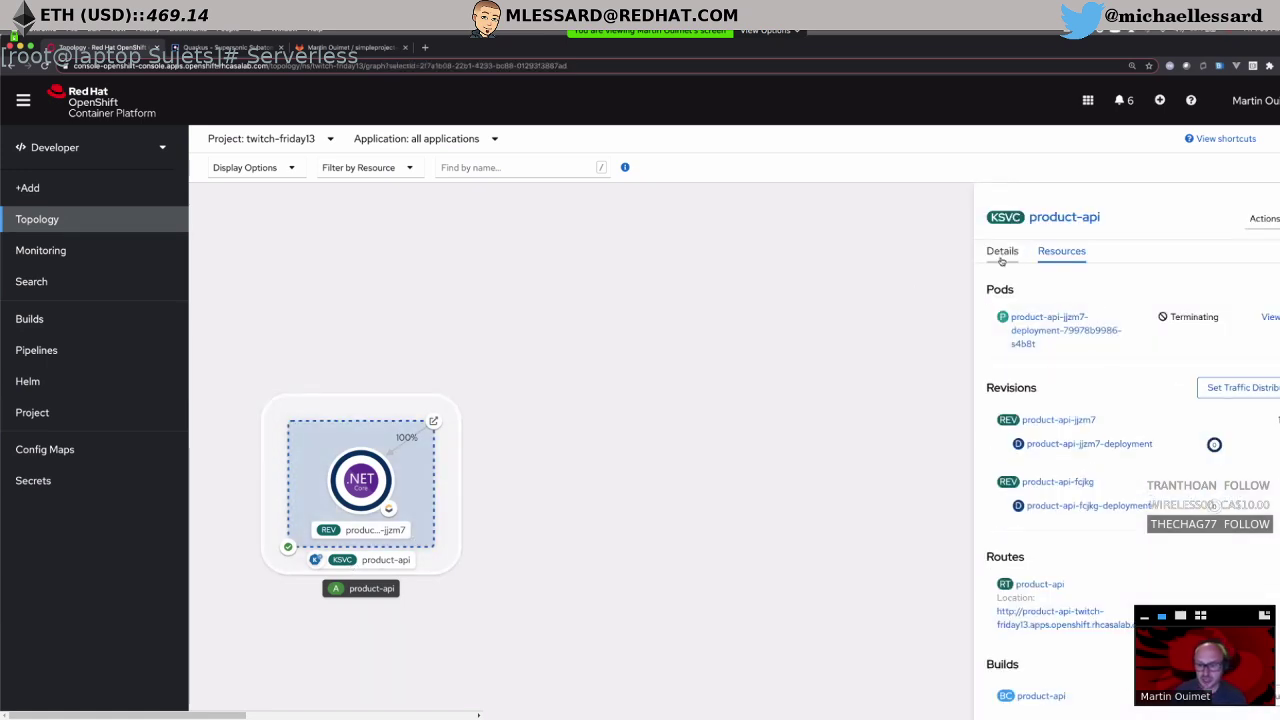
click(1046, 222)
click(280, 245)
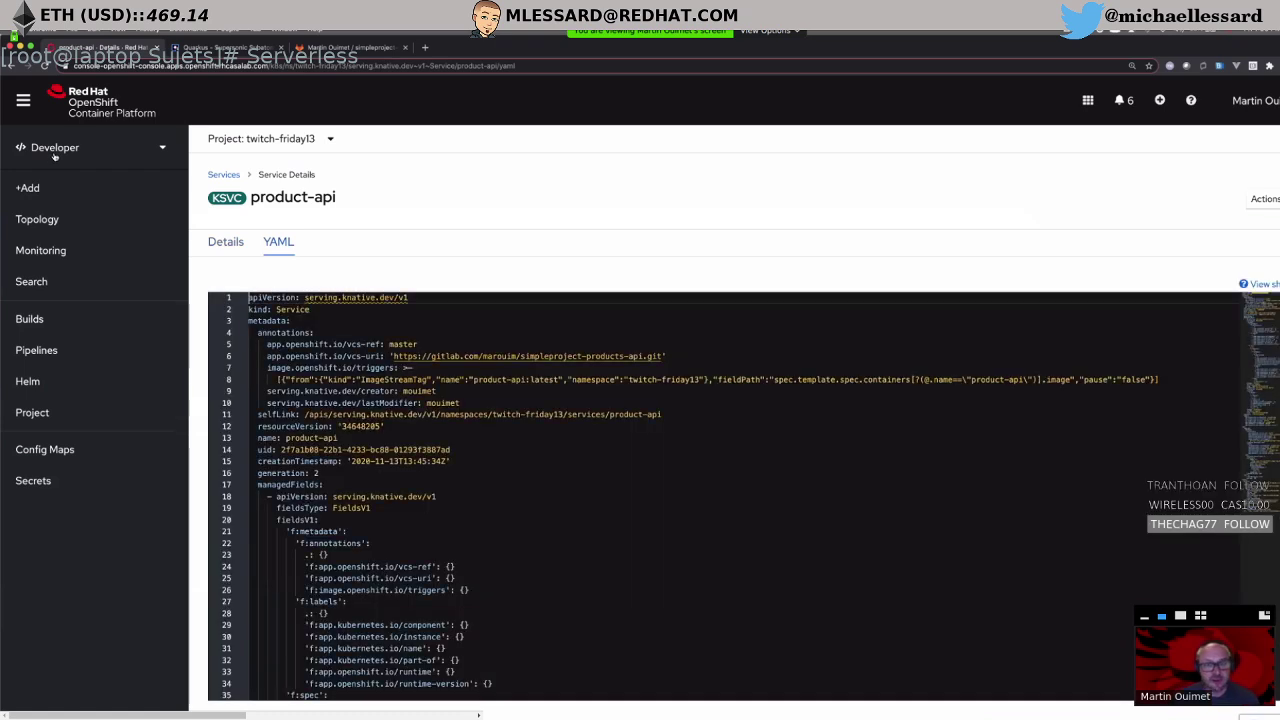
Step: Return to the project topology and reposition the product-api application group on the canvas
click(55, 152)
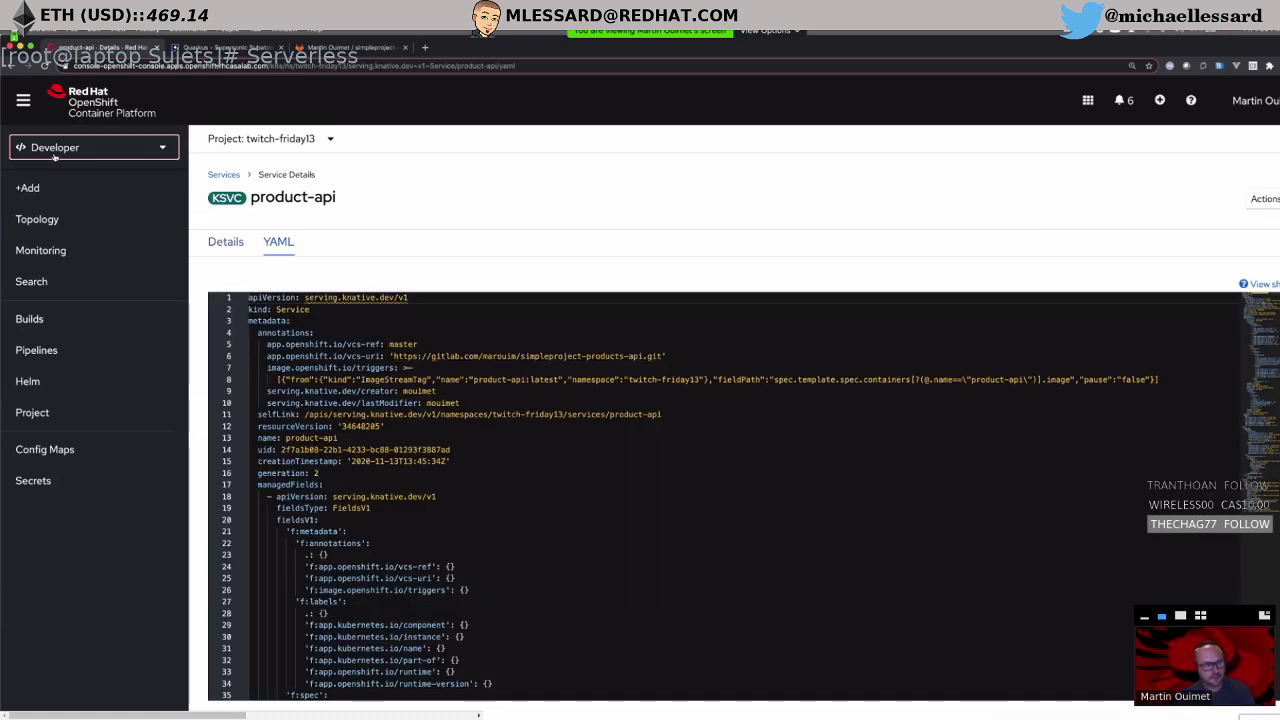
click(55, 204)
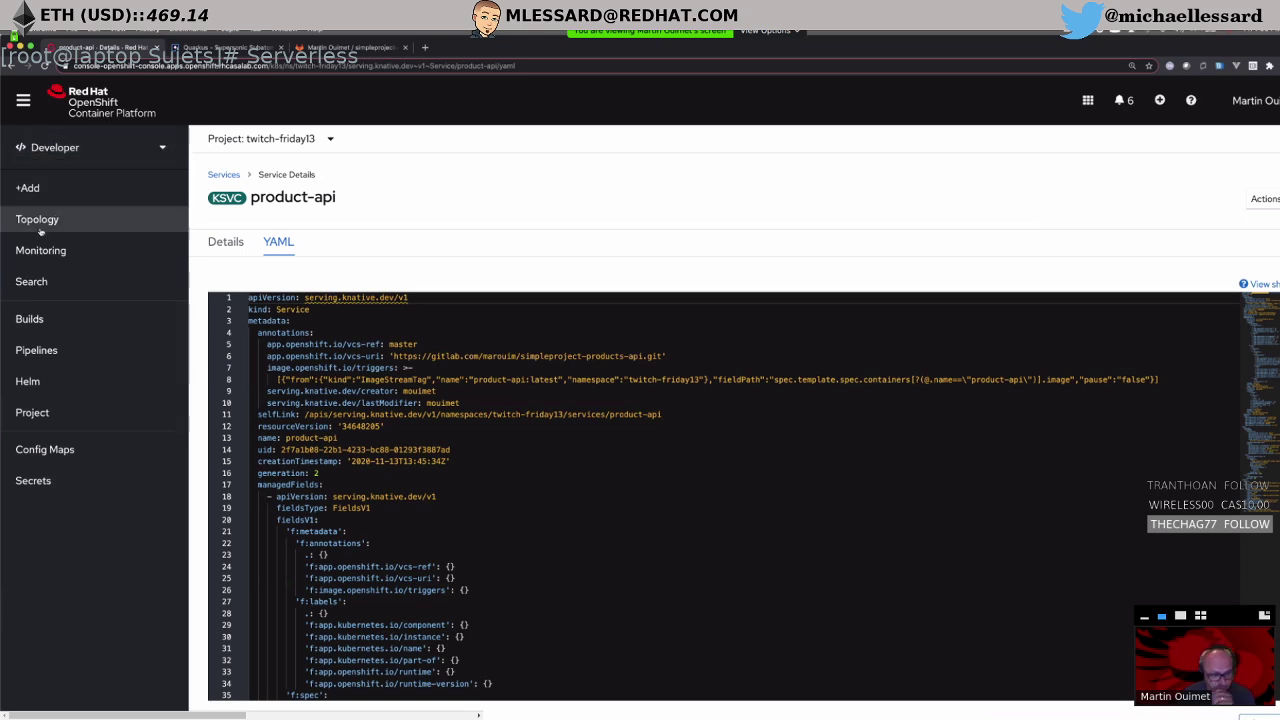
click(36, 220)
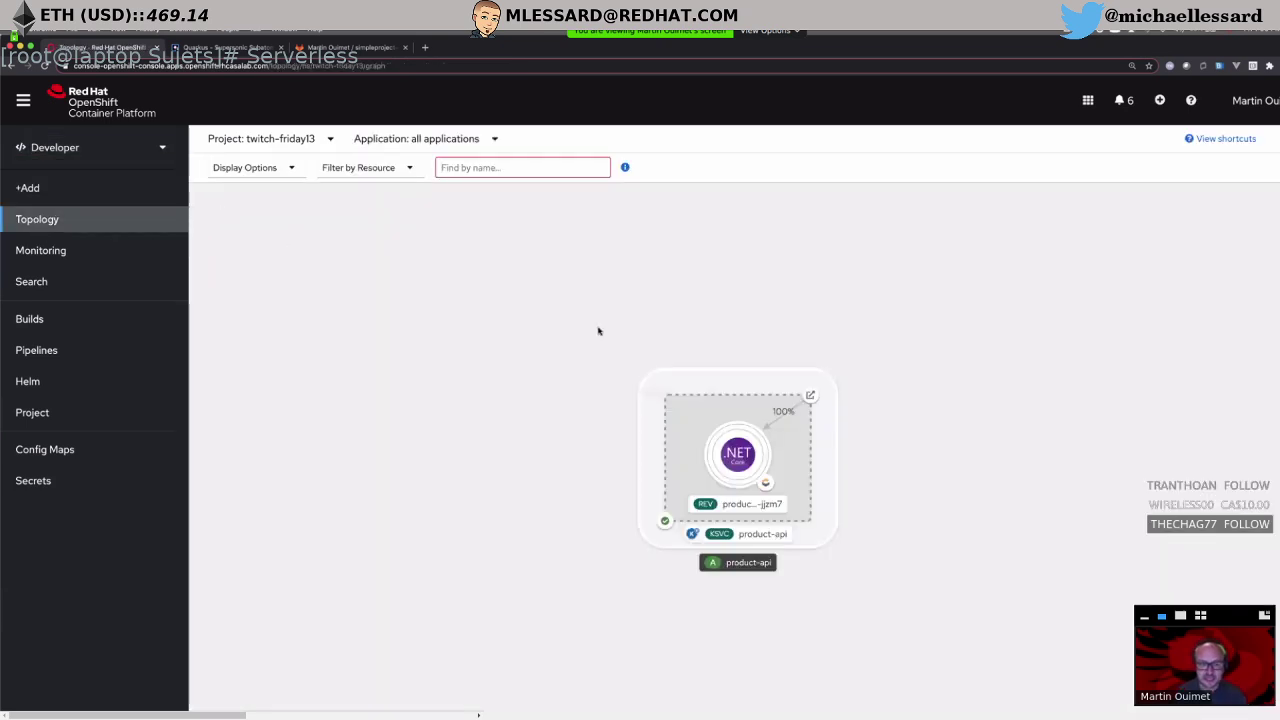
drag(704, 383, 328, 303)
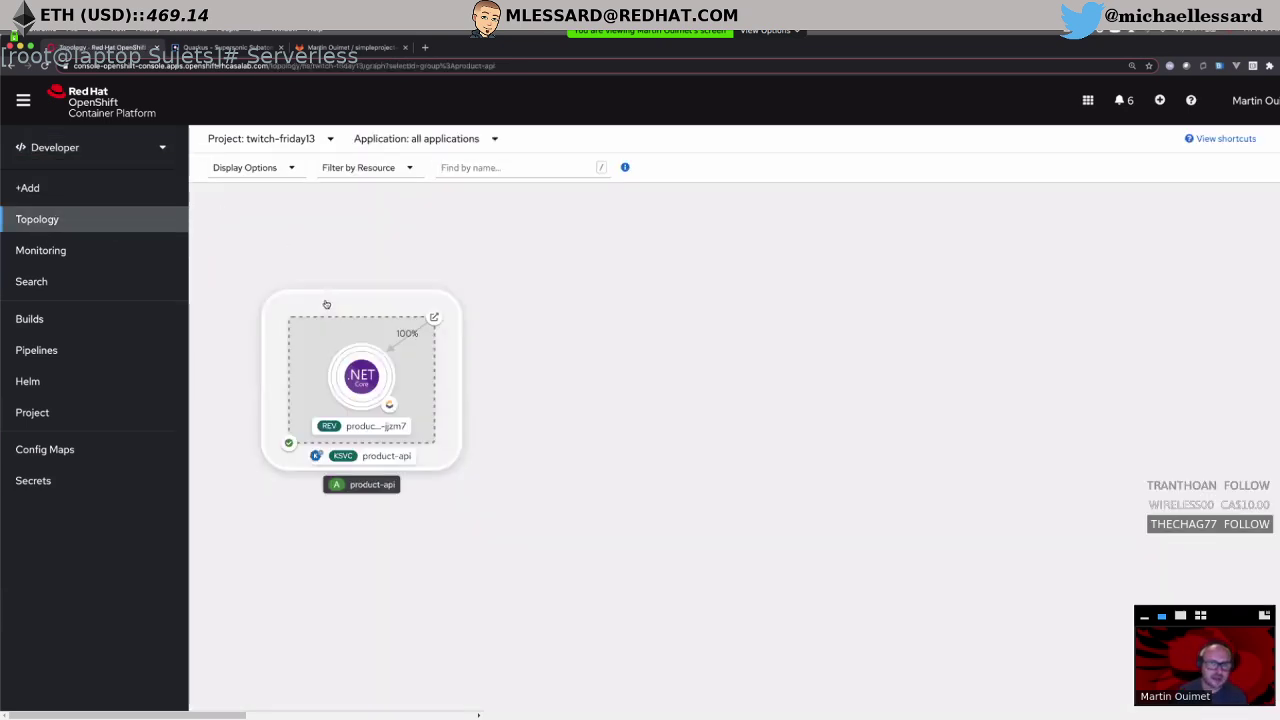
drag(326, 304, 436, 374)
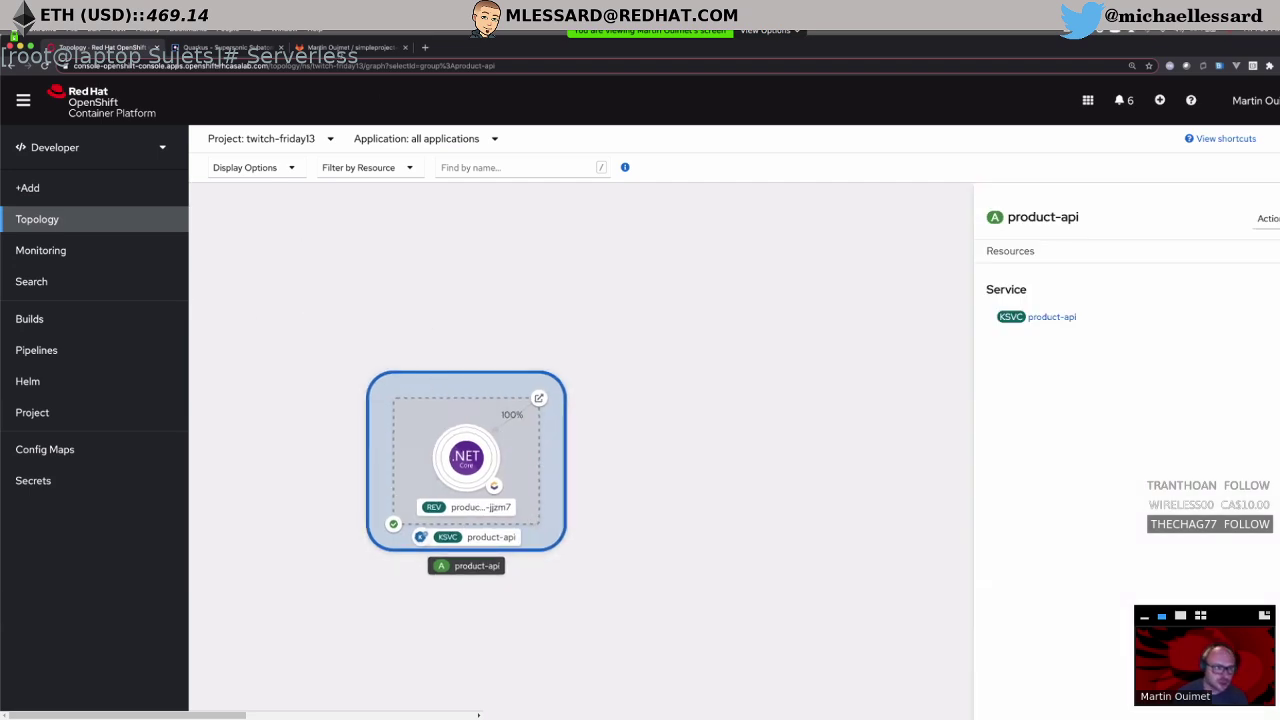
Step: Copy the HTTPS clone URL of the simpleproject-products-api repository in GitLab and return to the OpenShift console
click(350, 47)
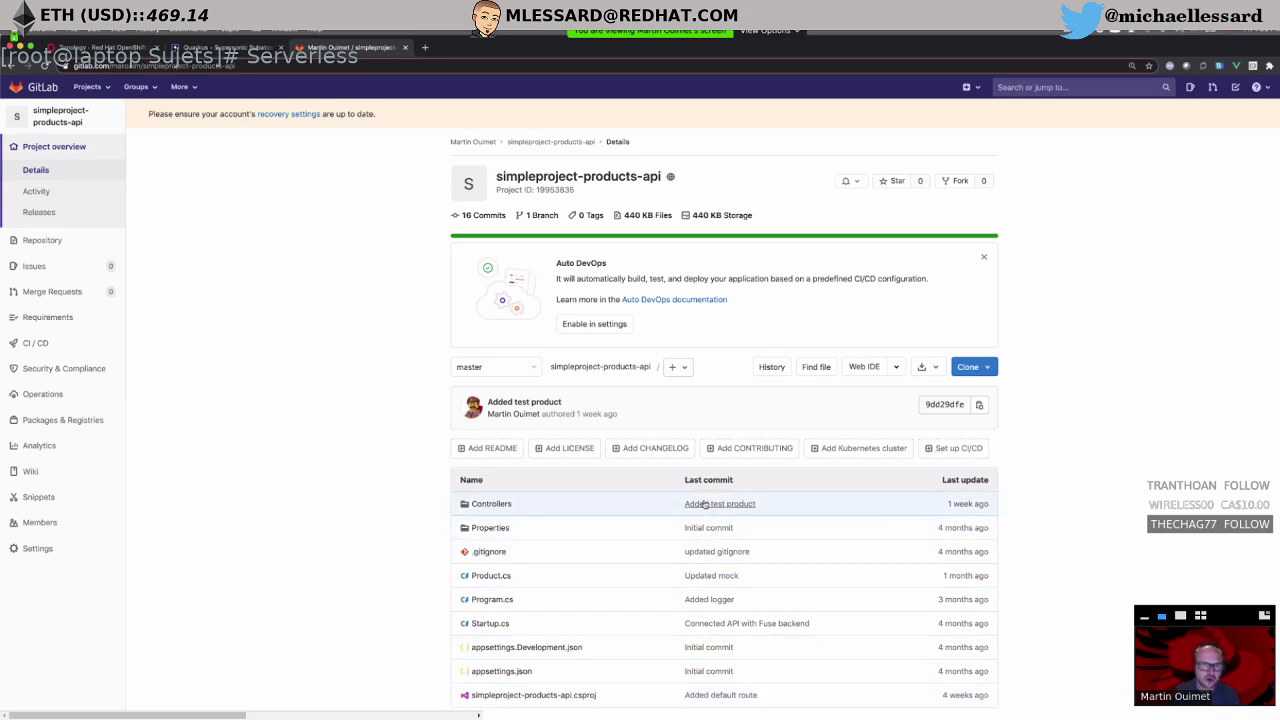
click(968, 367)
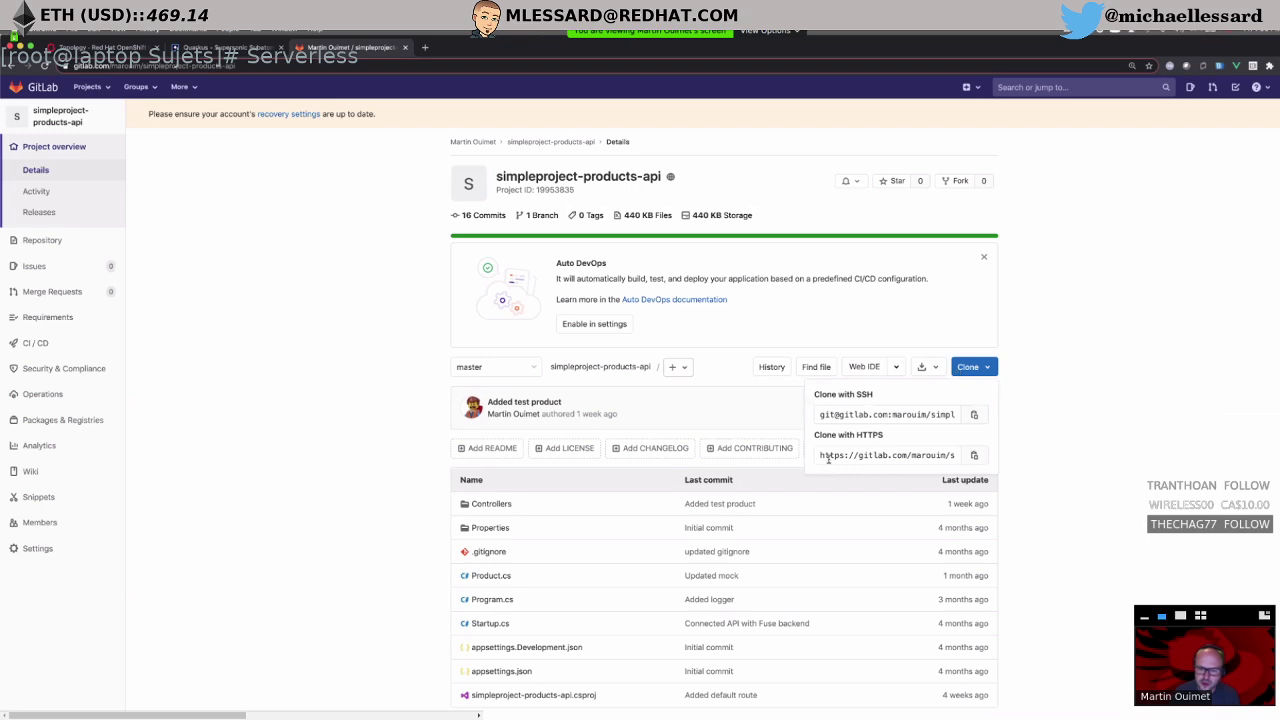
click(974, 455)
key(ctrl+1)
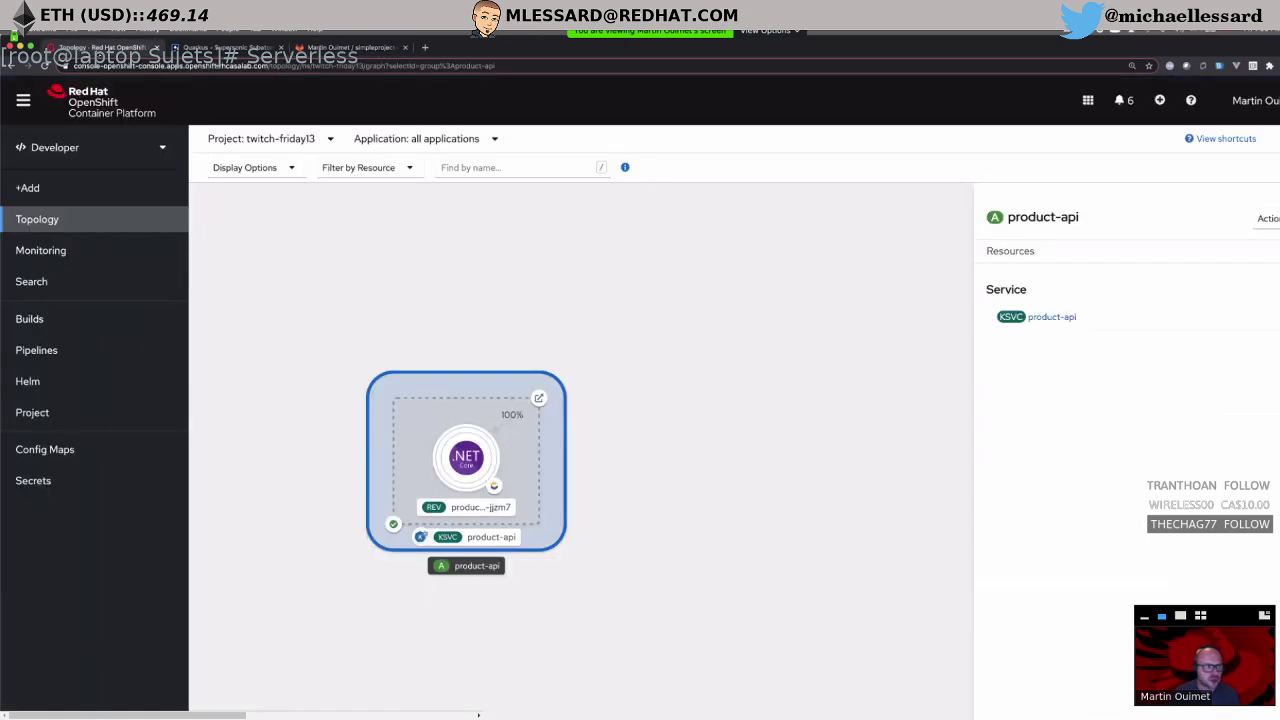
Step: Start adding an application from Git, using the HTTPS URL of simpleproject-products-api.git as the source repository
click(28, 188)
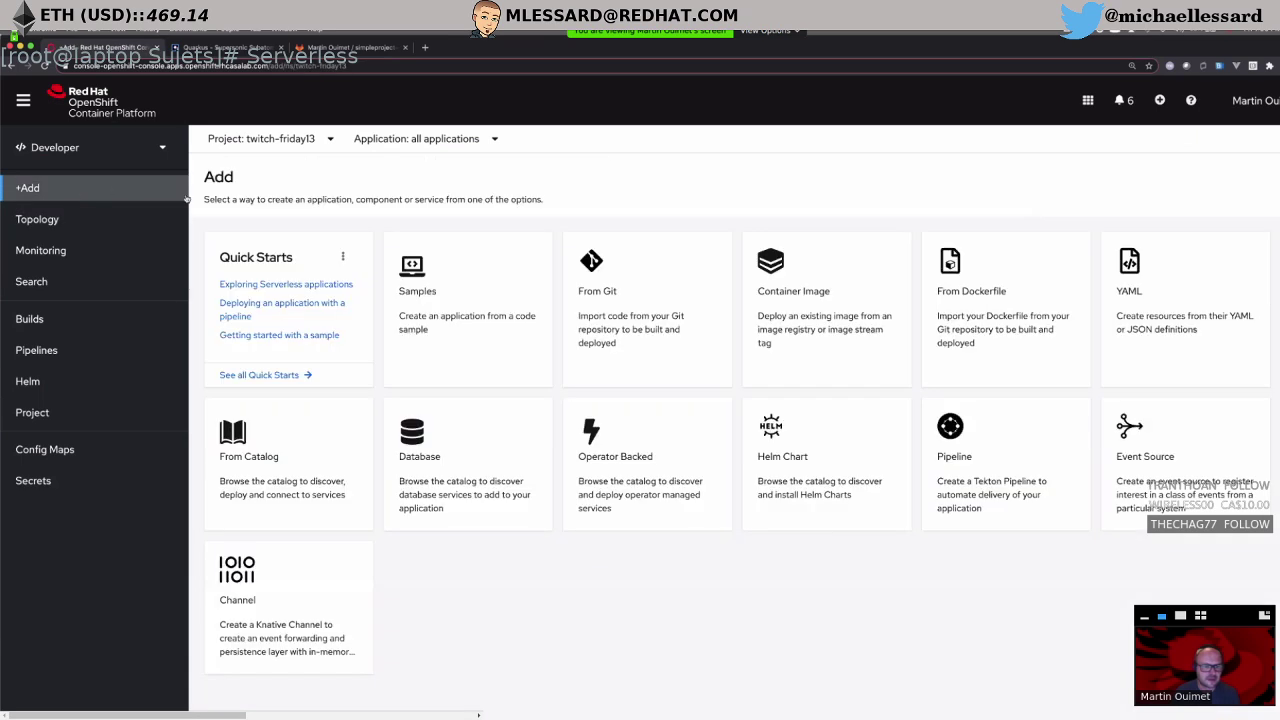
click(616, 322)
click(277, 287)
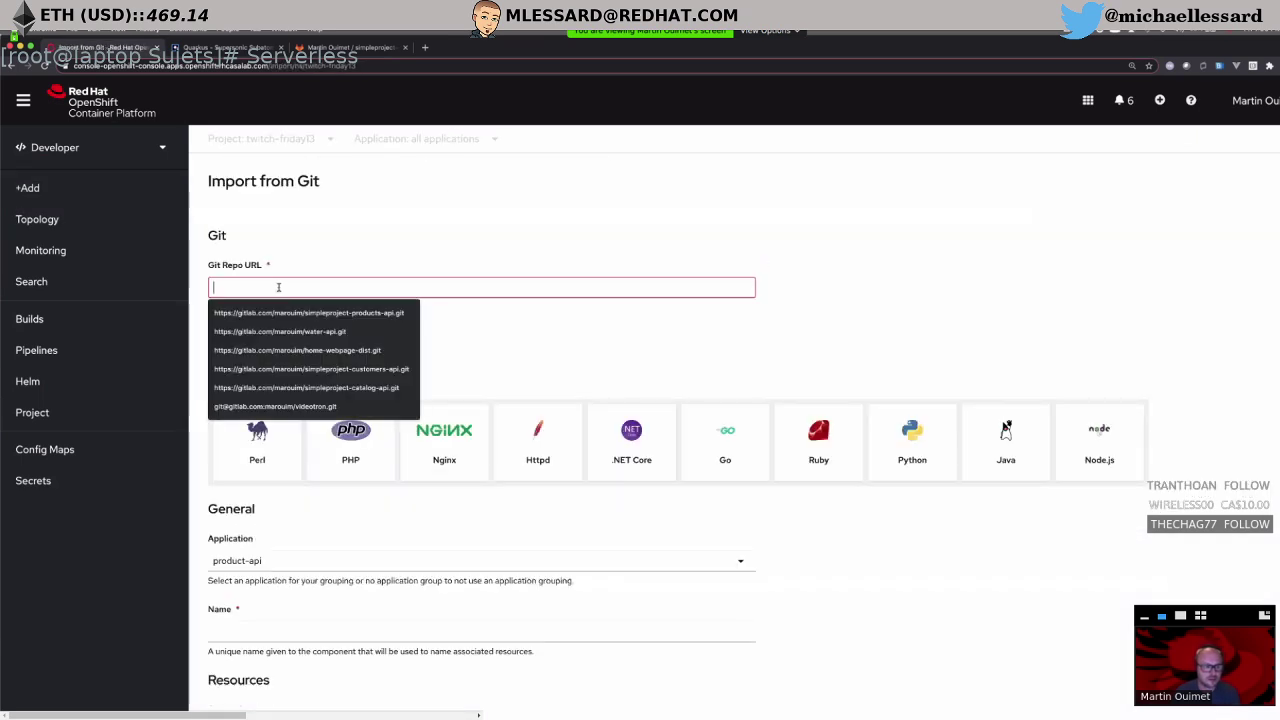
key(Down)
key(Return)
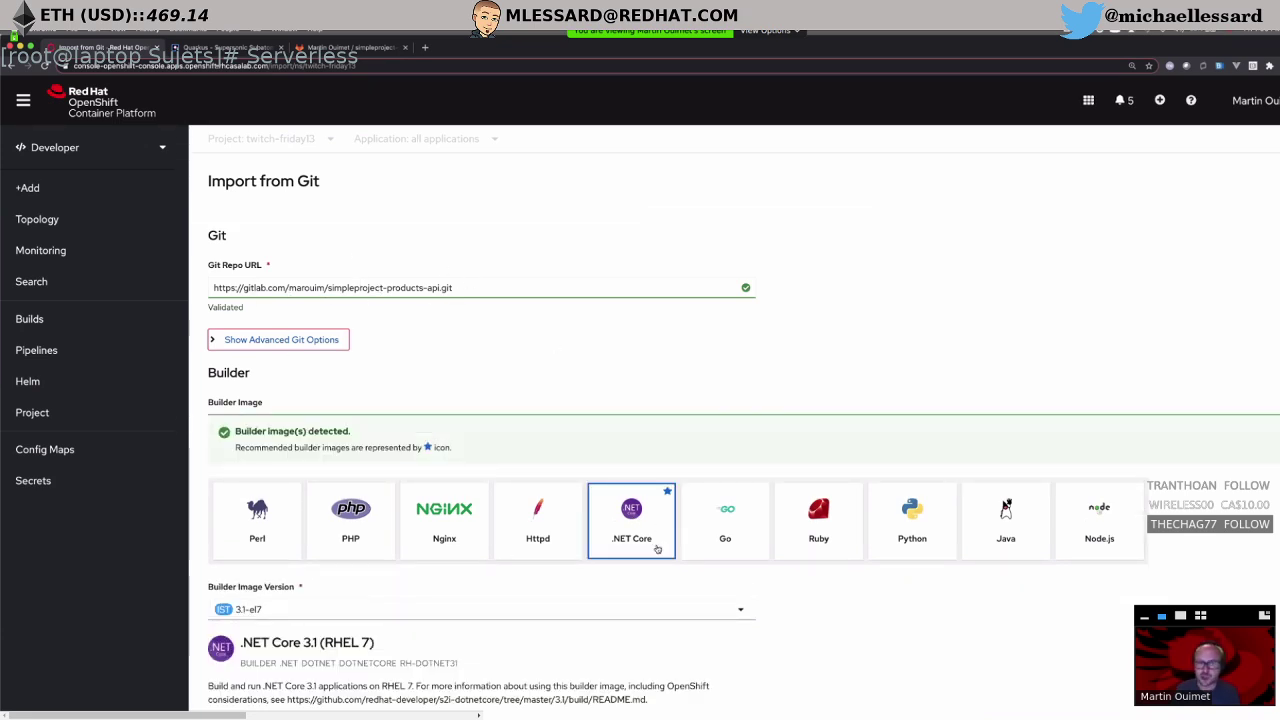
Step: Assign the import to a new application group named apptwitch instead of the existing product-api group
scroll(789, 671, down, 5)
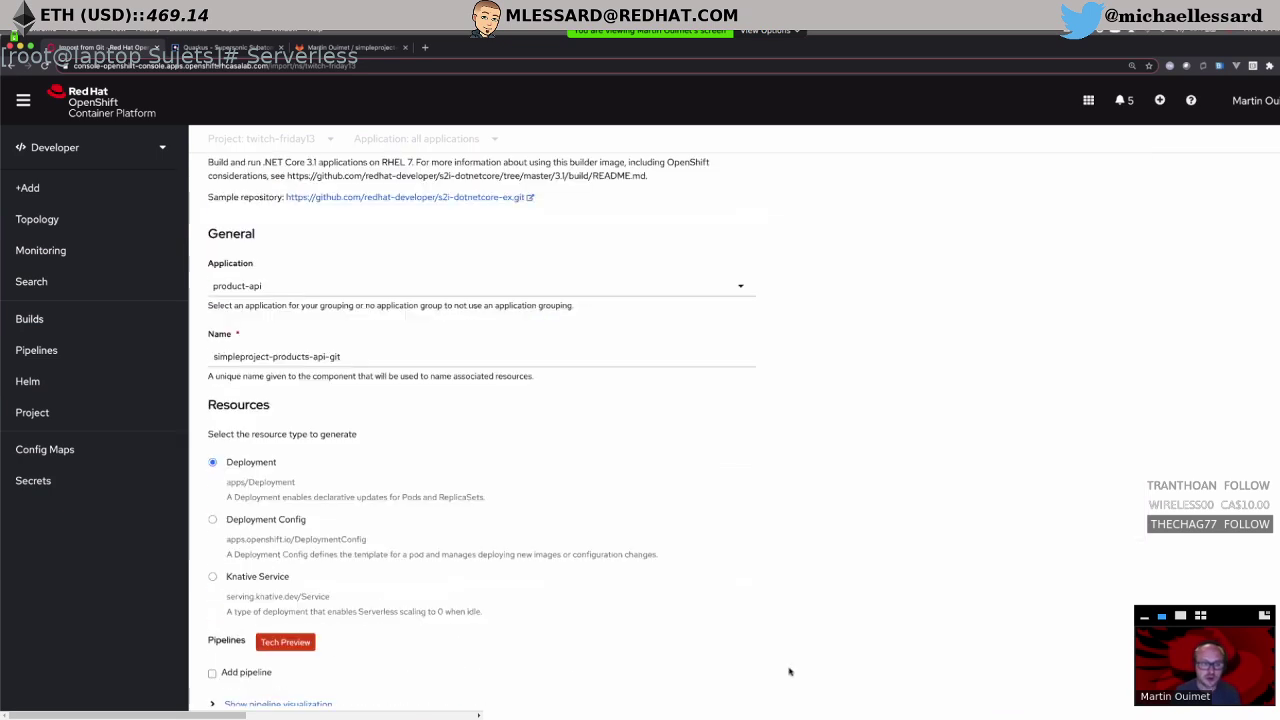
scroll(789, 671, down, 3)
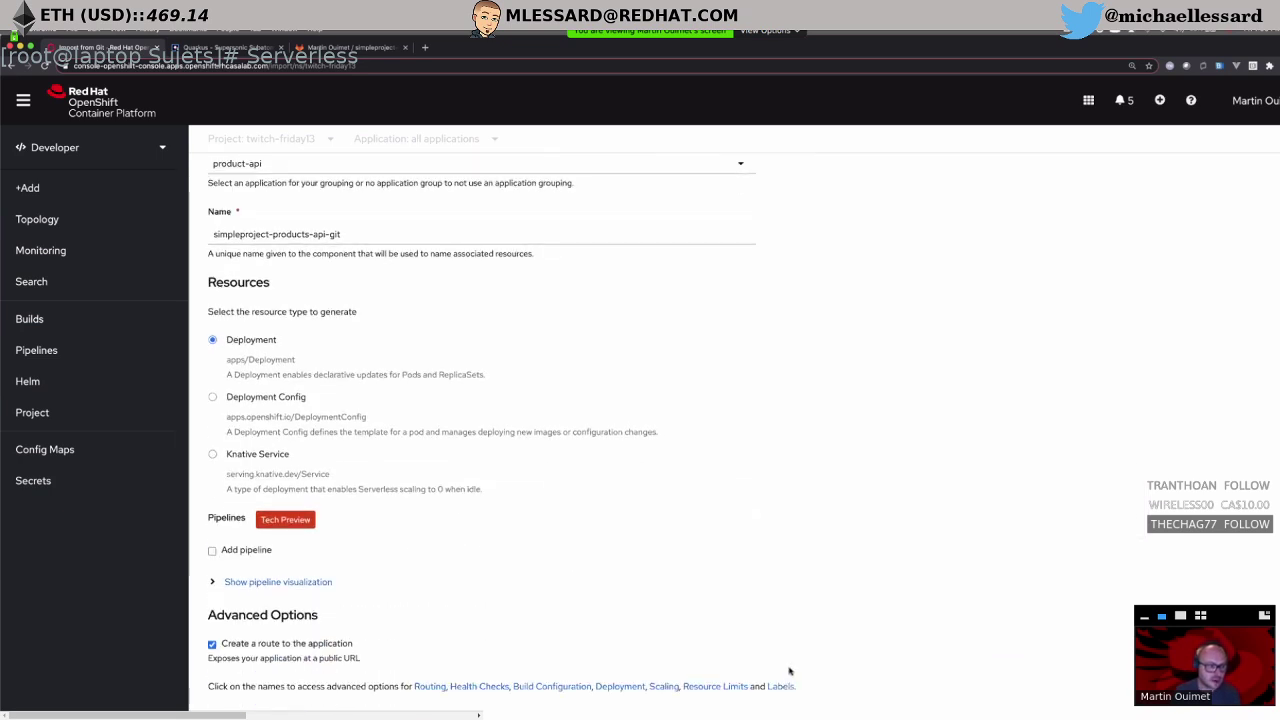
scroll(789, 671, up, 5)
click(288, 410)
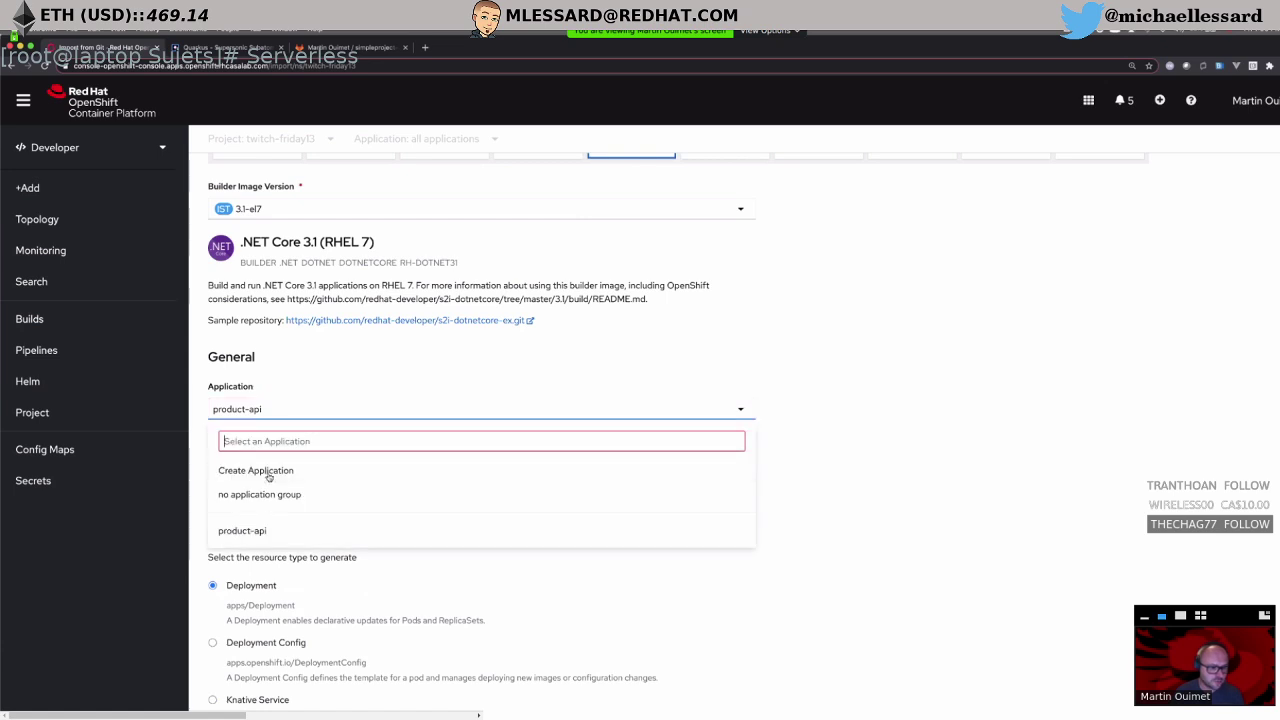
click(268, 472)
click(294, 409)
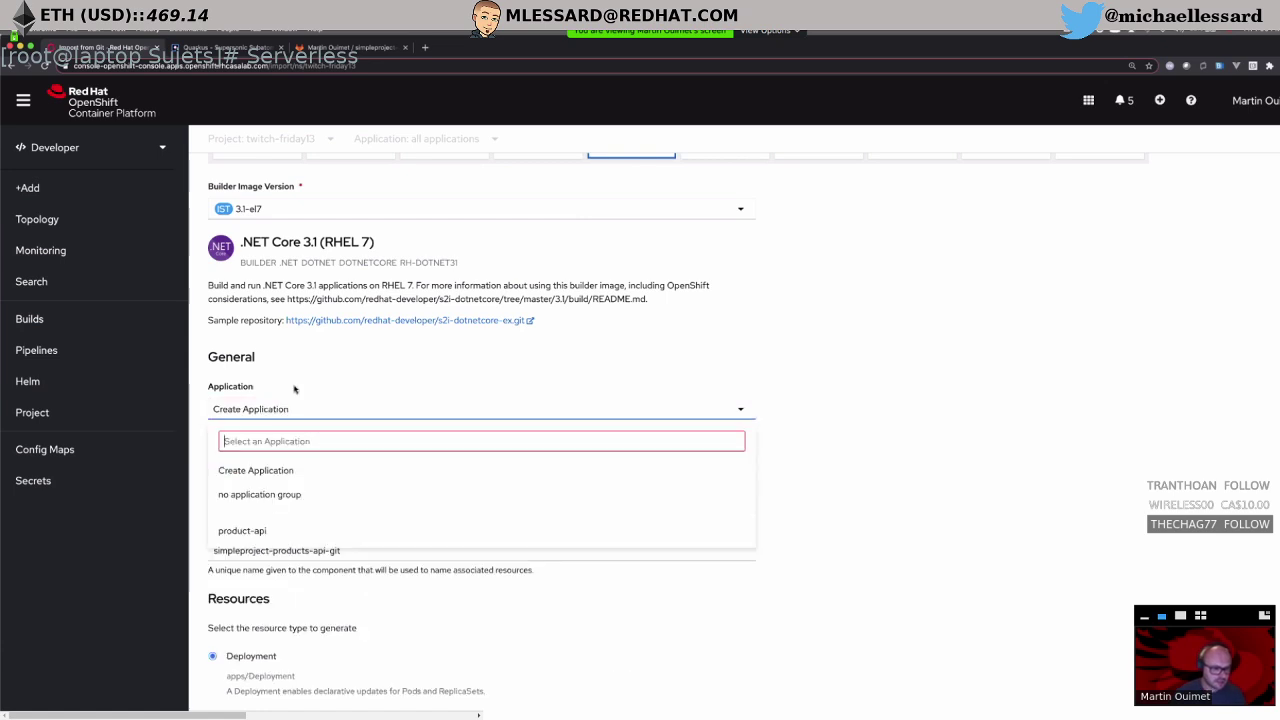
click(256, 470)
click(279, 480)
text(app)
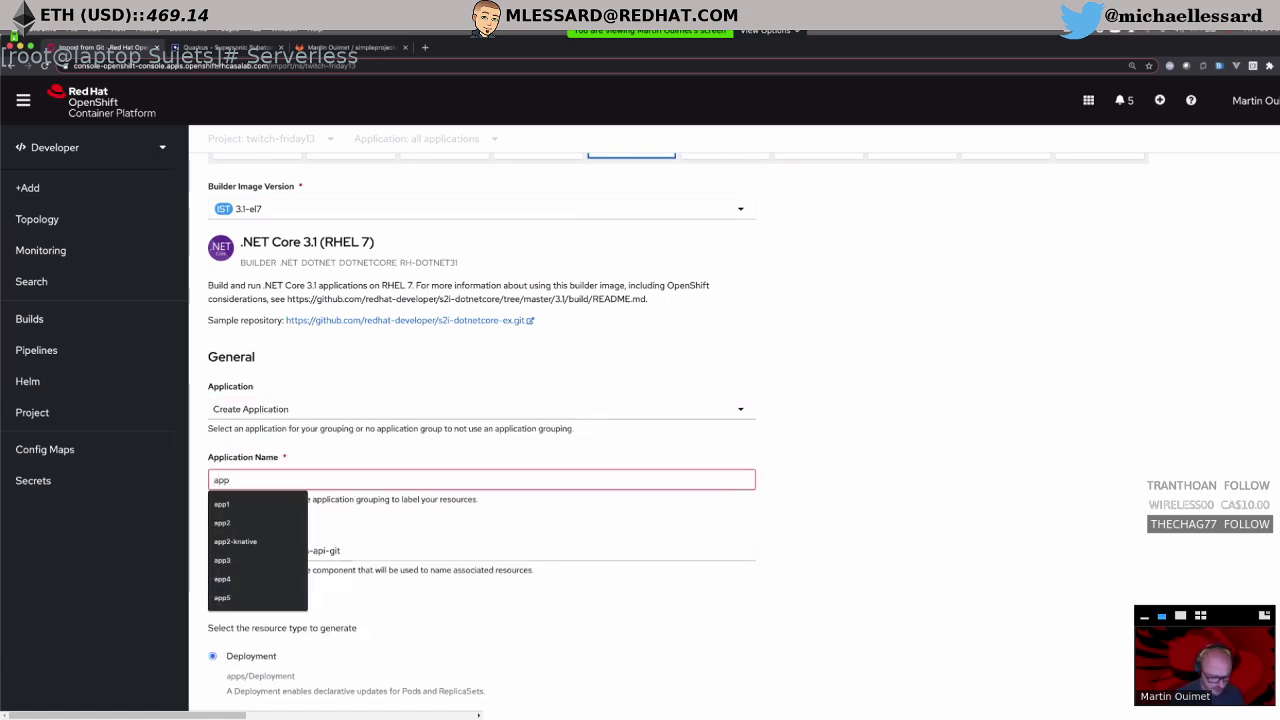
text(twitc)
key(BackSpace)
key(BackSpace)
key(BackSpace)
key(BackSpace)
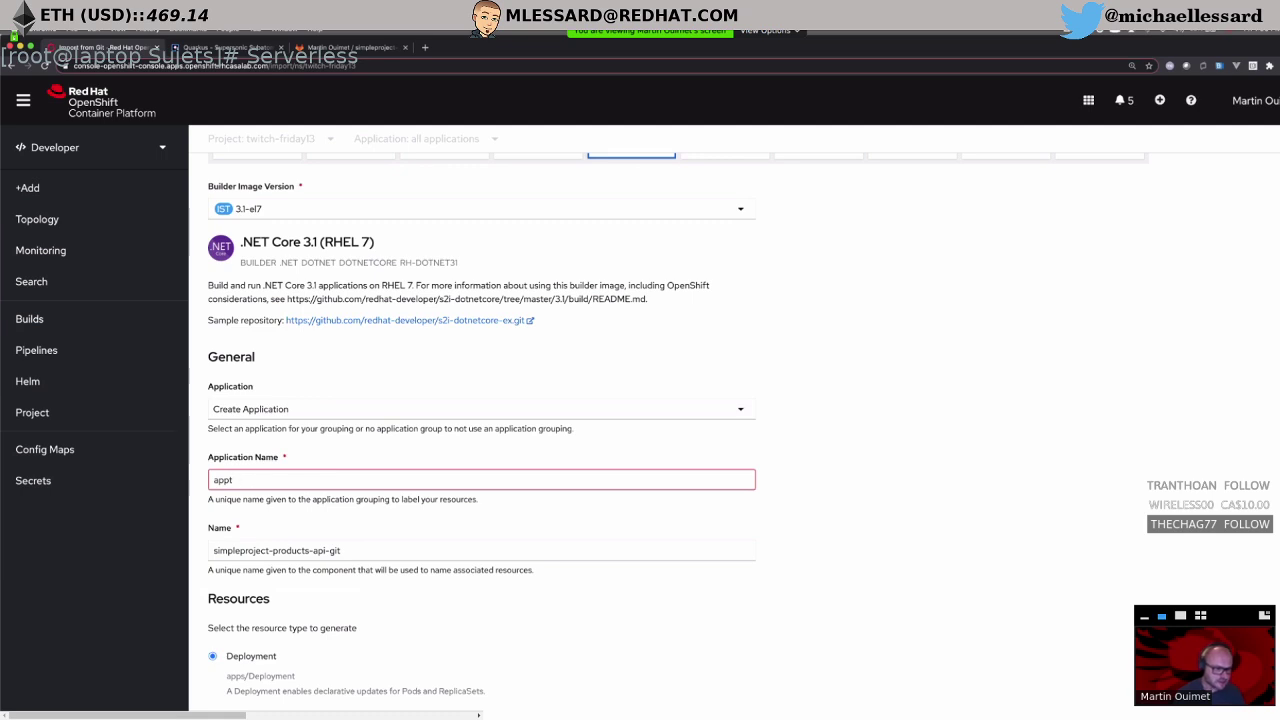
text(witch)
Step: Copy the application name and use it to replace the component name with apptwitch
key(ctrl+a)
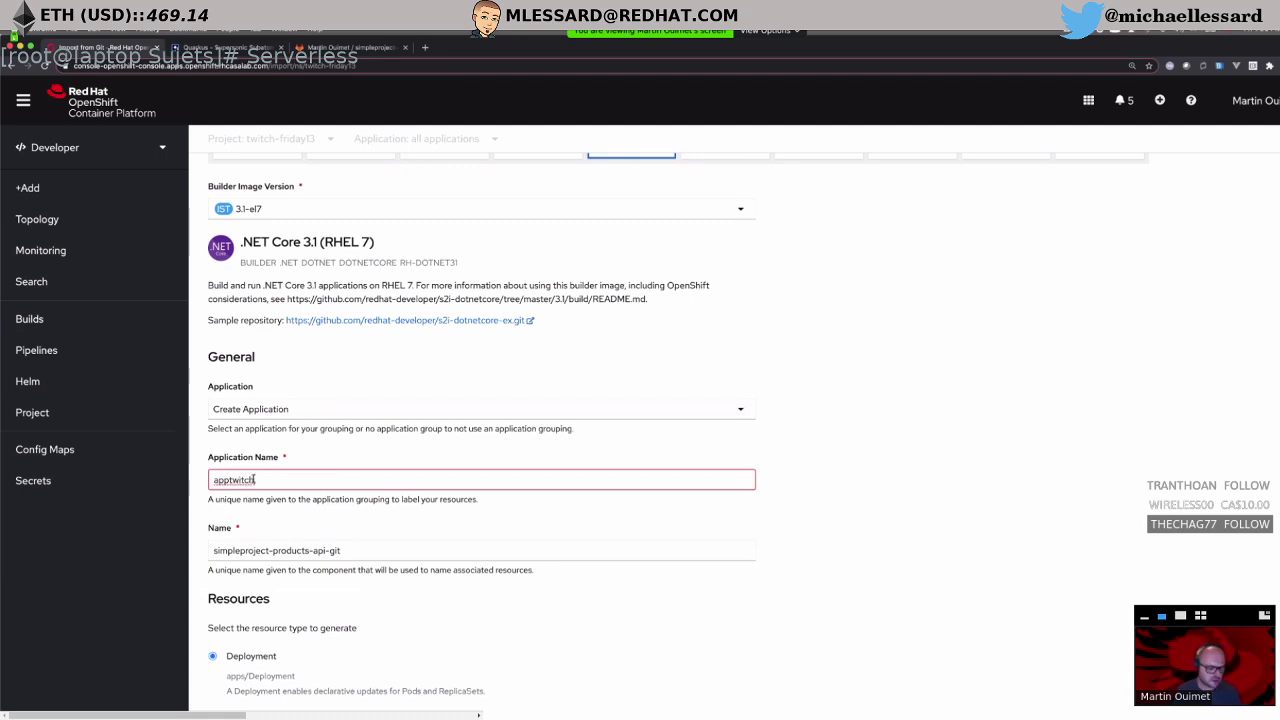
key(ctrl+c)
click(339, 545)
key(ctrl+a)
key(ctrl+v)
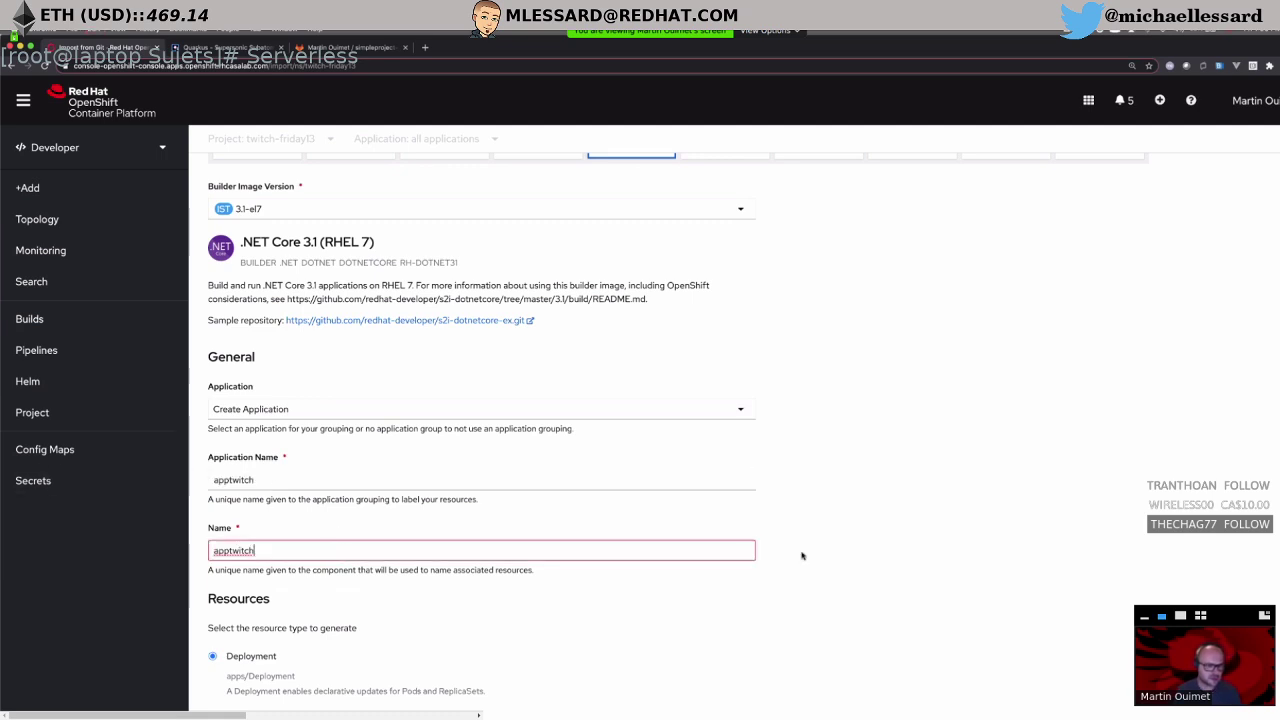
click(800, 554)
Step: Choose Knative Service as the resource type to generate and create the application
scroll(802, 489, down, 1)
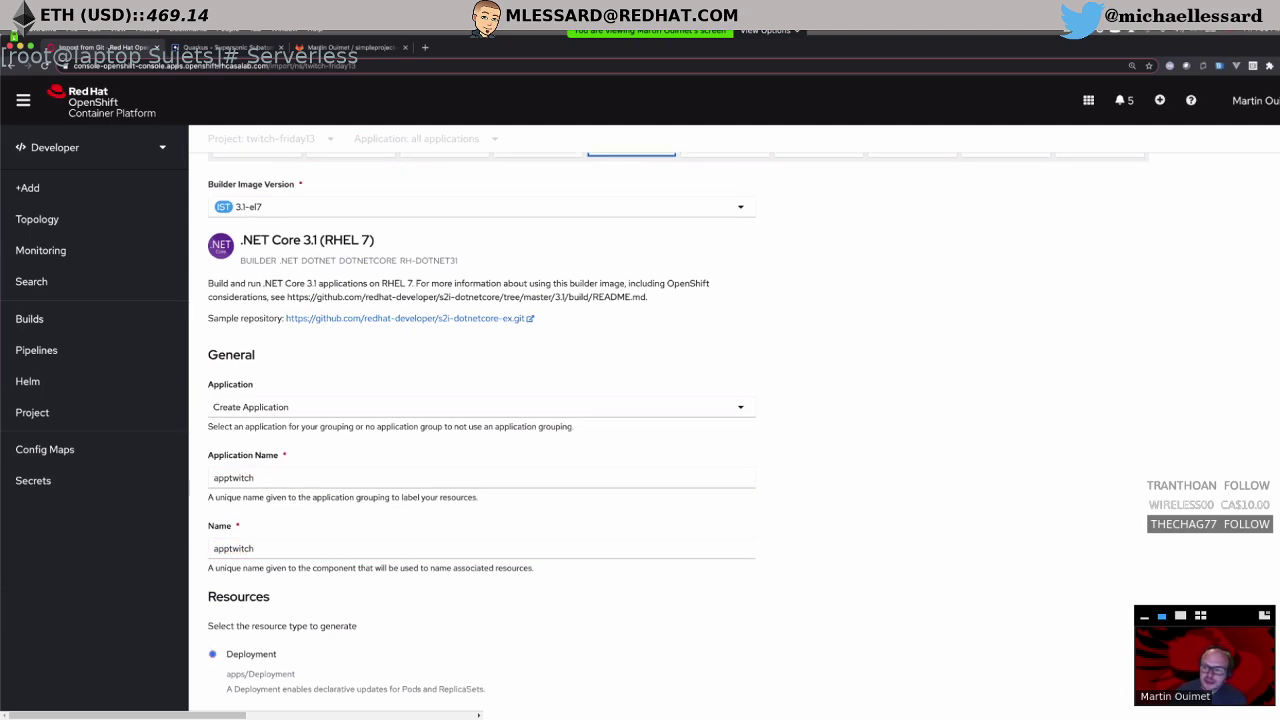
scroll(379, 348, down, 5)
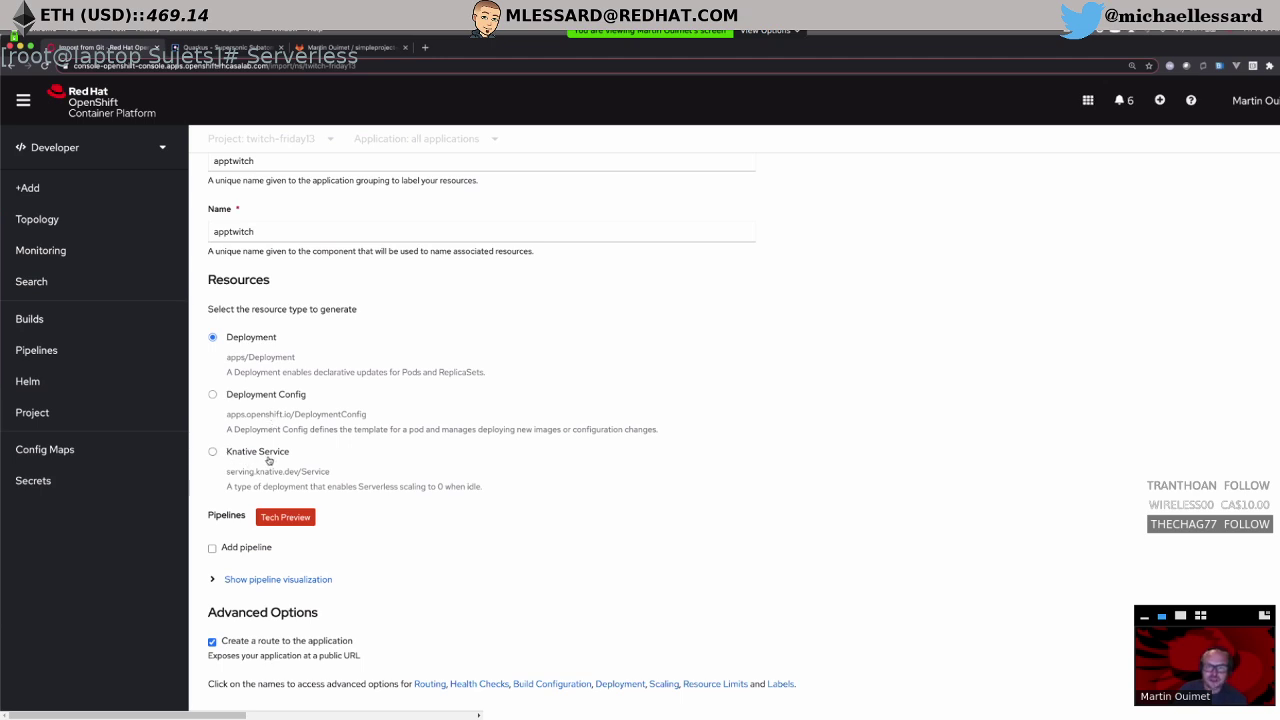
click(252, 455)
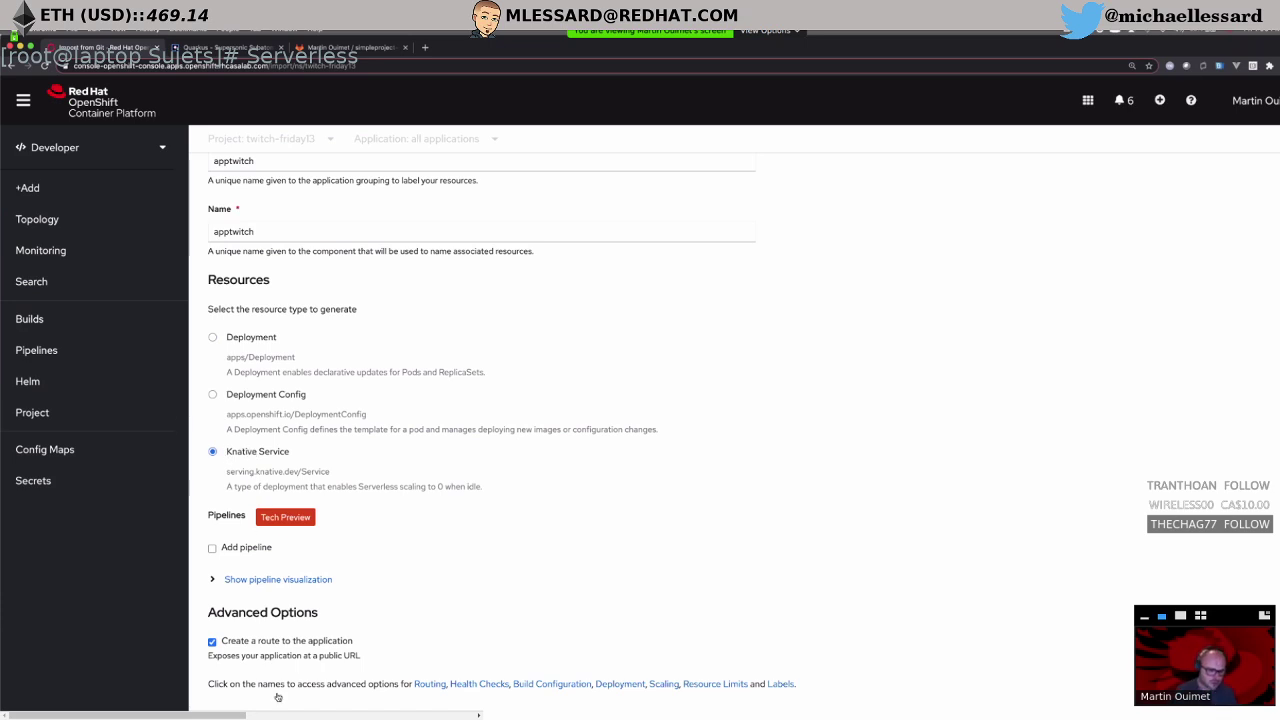
click(232, 706)
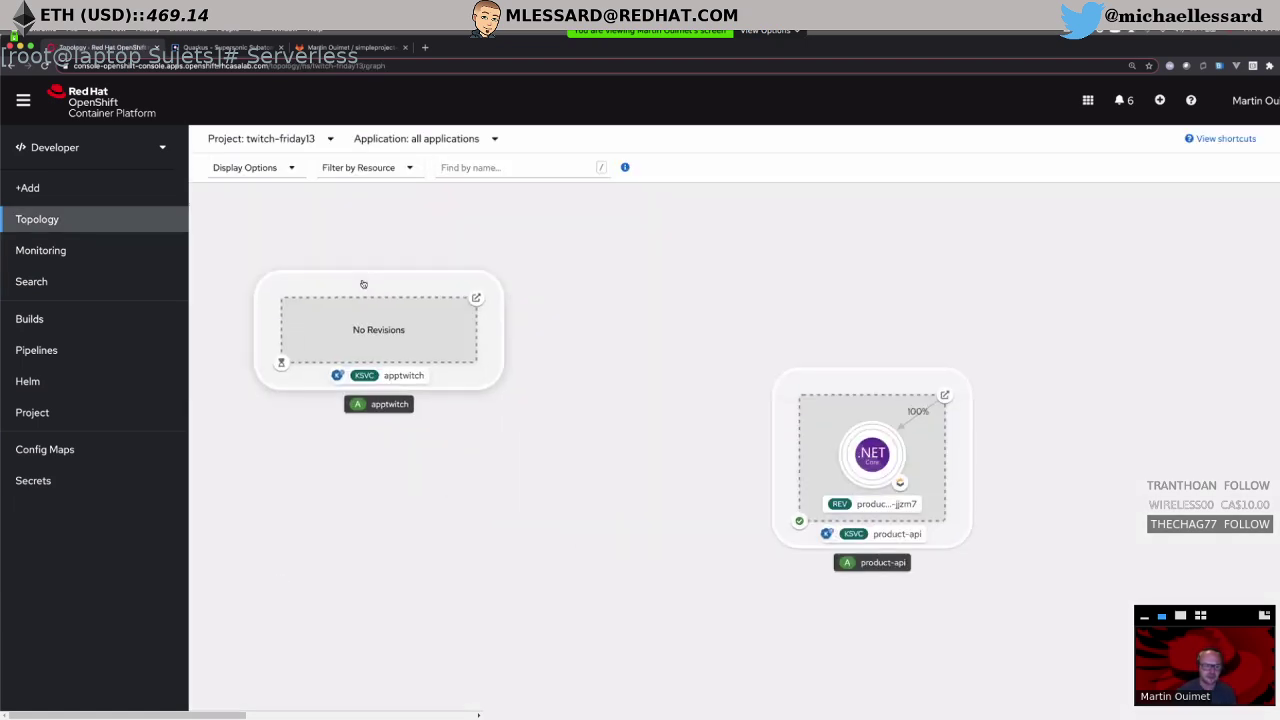
Step: Open the apptwitch Knative service's details from the topology and examine its YAML definition, including the container spec and traffic section
click(381, 371)
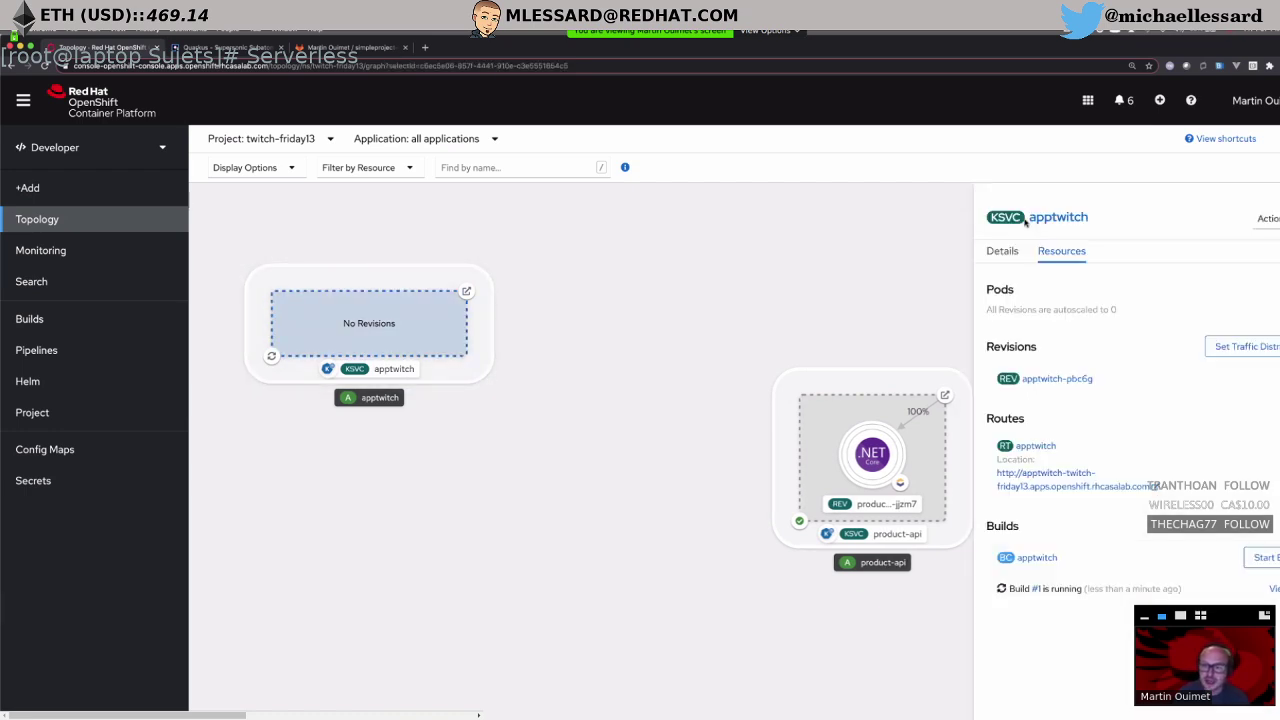
click(1045, 218)
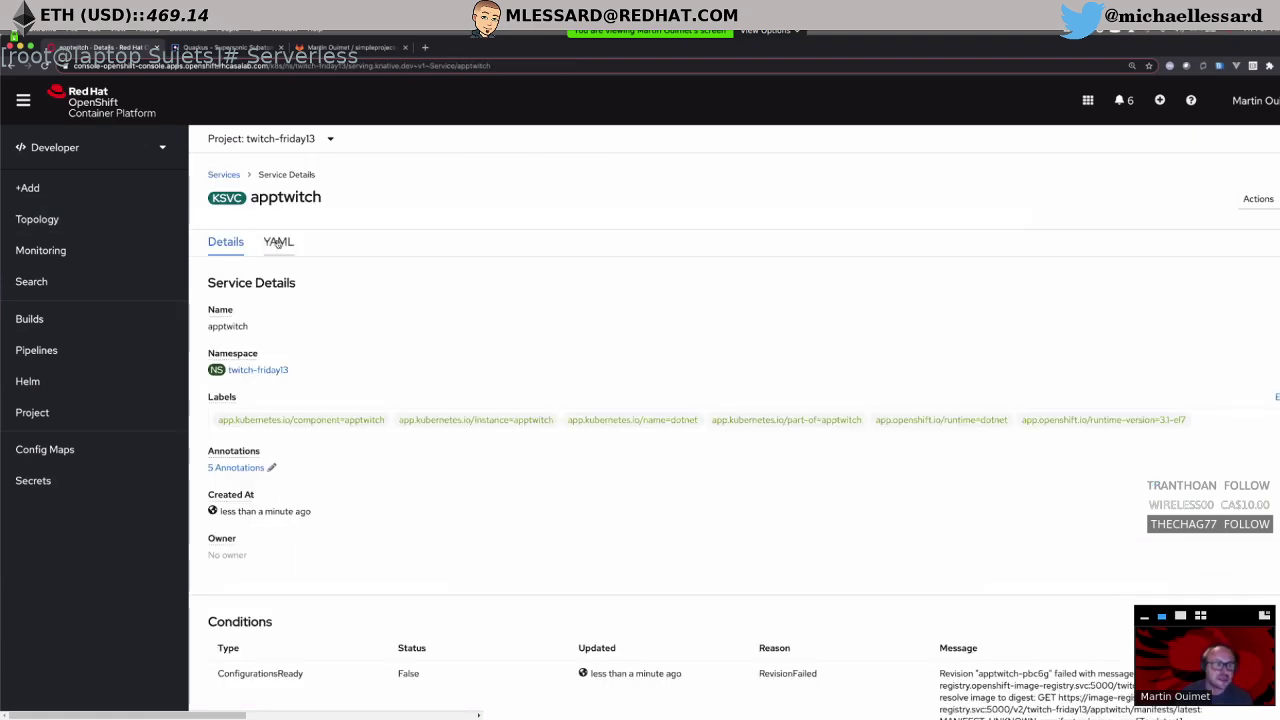
click(278, 241)
scroll(484, 517, down, 10)
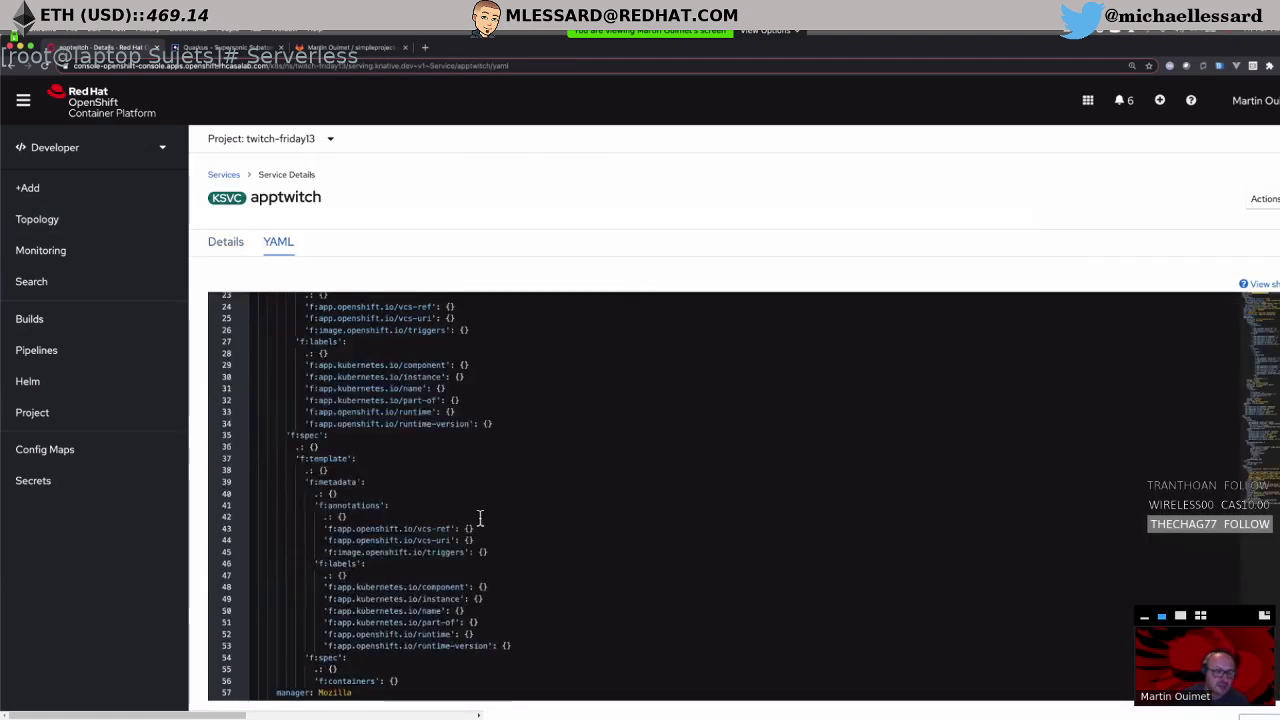
scroll(484, 517, down, 10)
scroll(484, 515, up, 6)
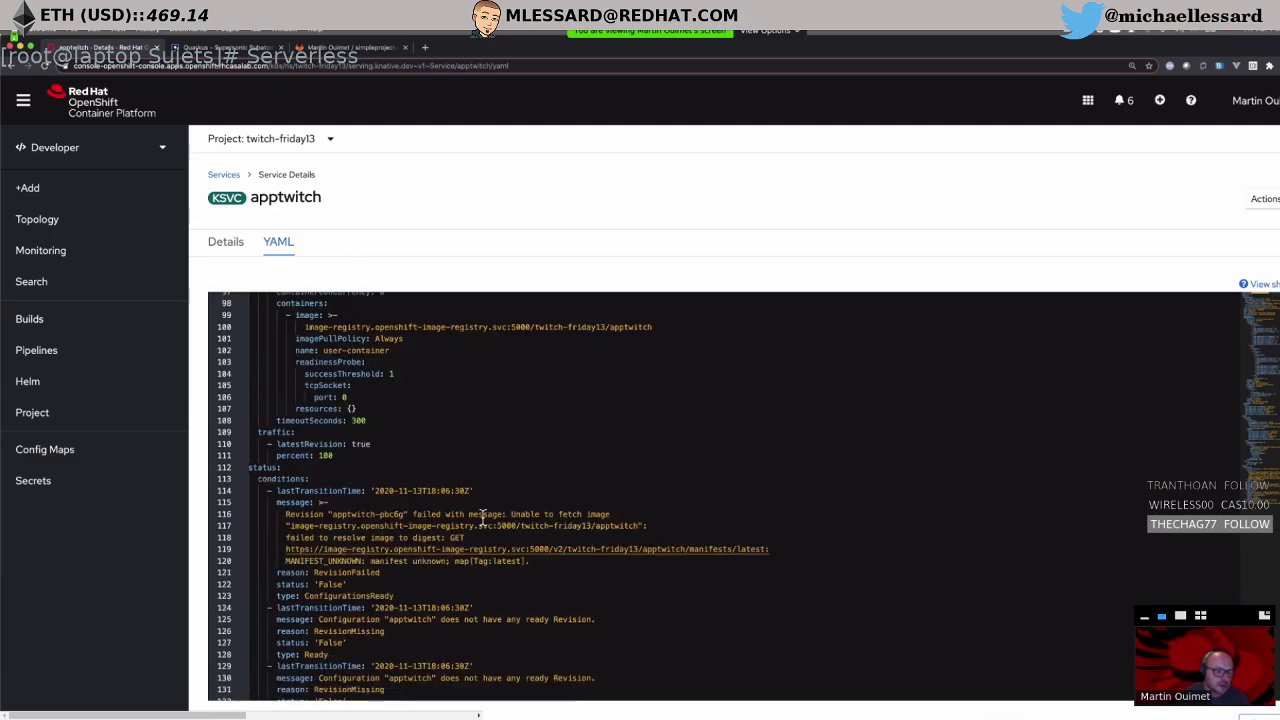
scroll(375, 449, down, 2)
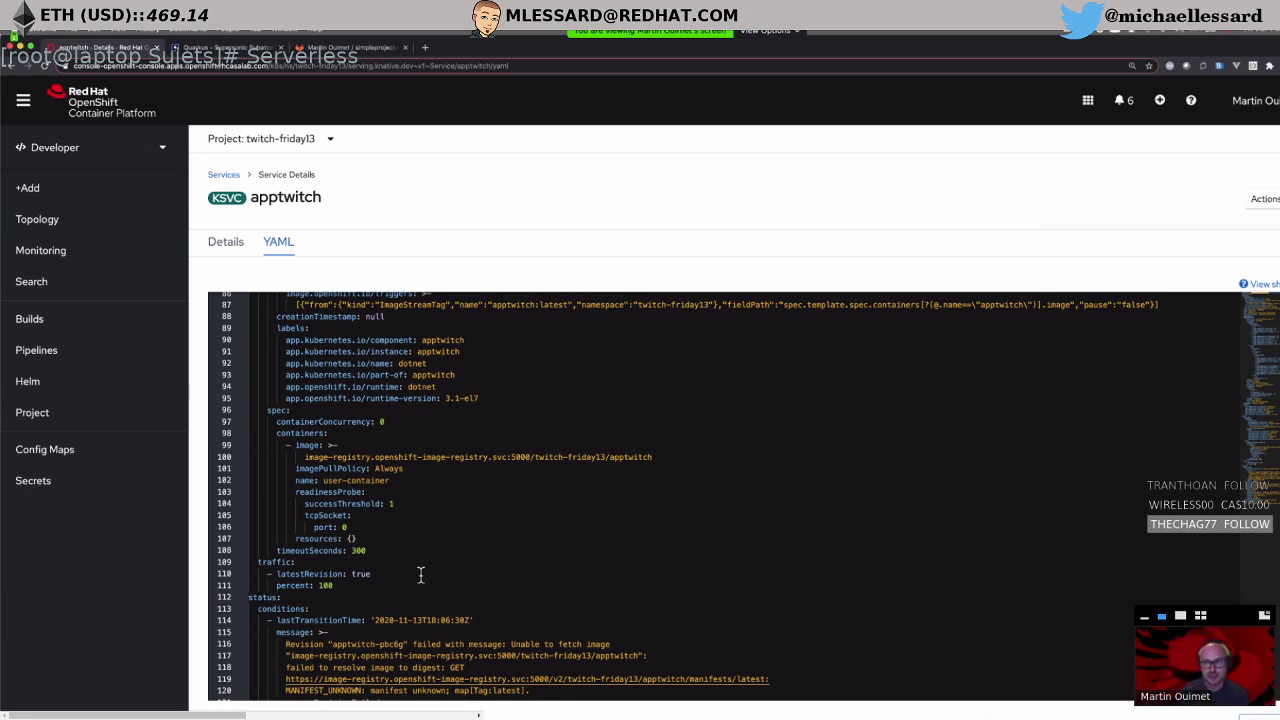
Step: Switch from the twitch-friday13 project to the kafka project and show its topology
click(75, 148)
click(75, 148)
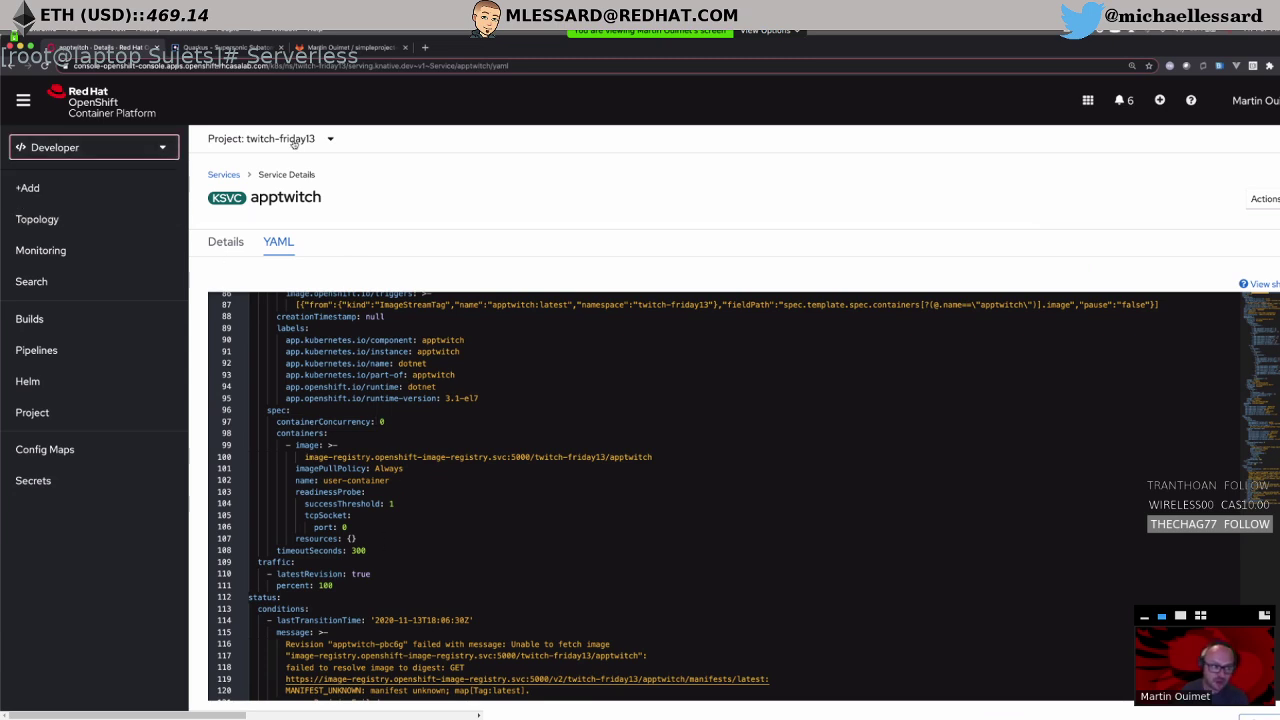
click(290, 140)
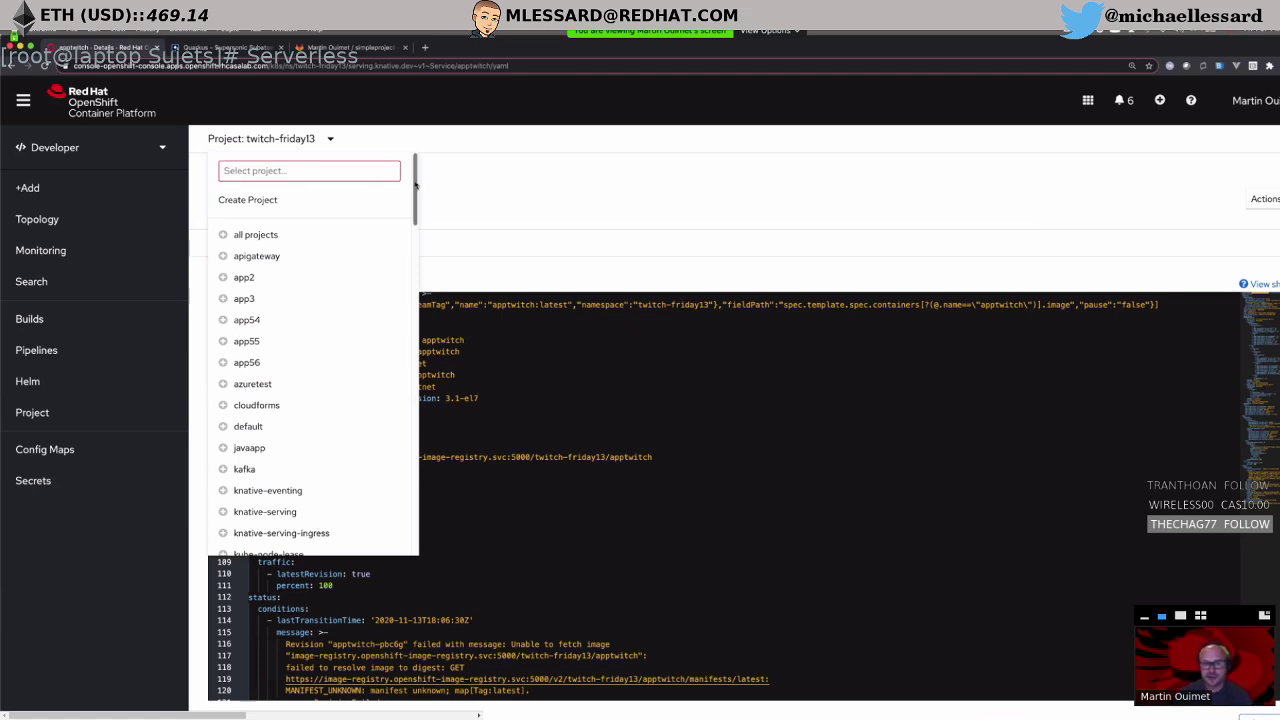
click(248, 469)
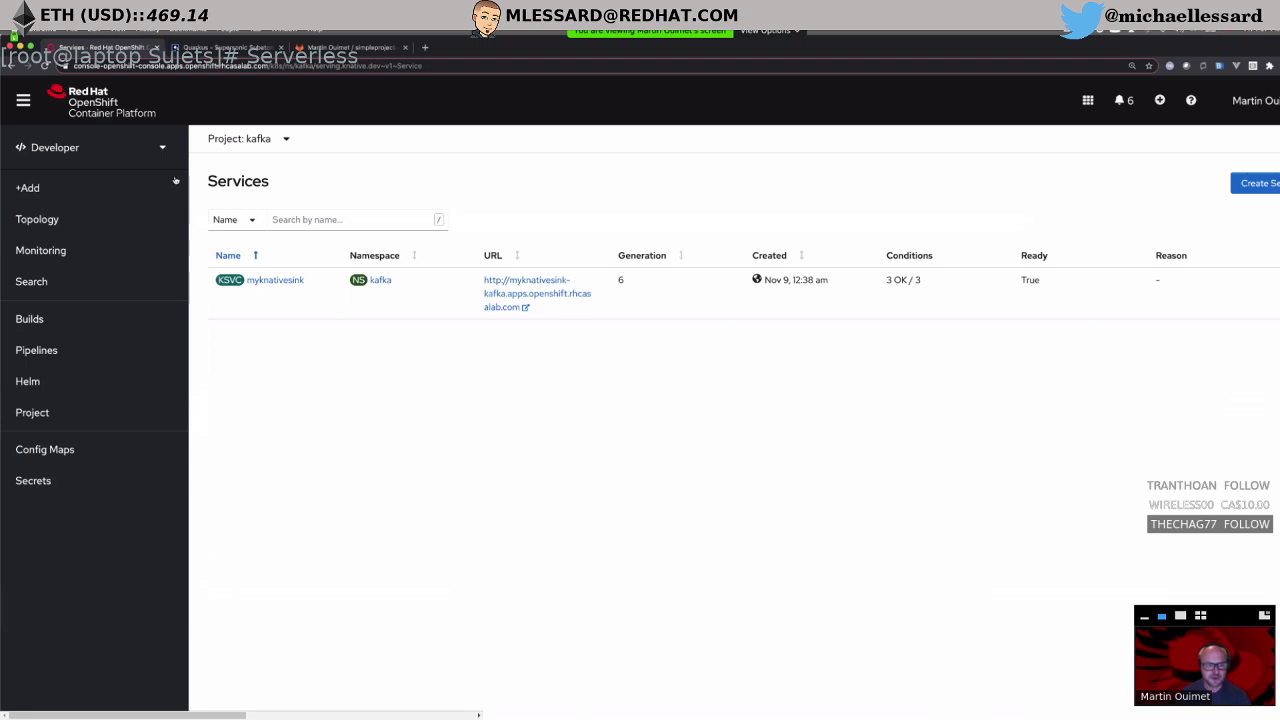
click(51, 222)
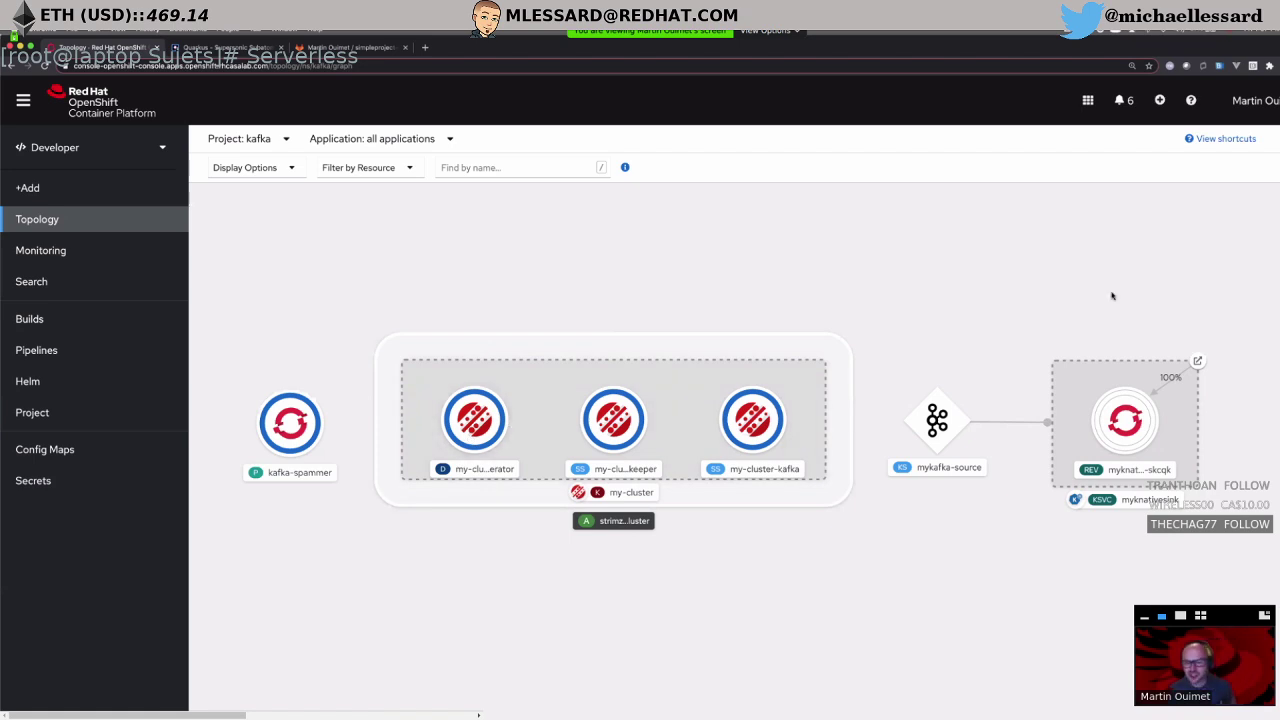
Step: Reposition the myknativesink service and the mykafka-source node slightly higher in the kafka topology
drag(1131, 369, 1104, 334)
drag(950, 418, 936, 366)
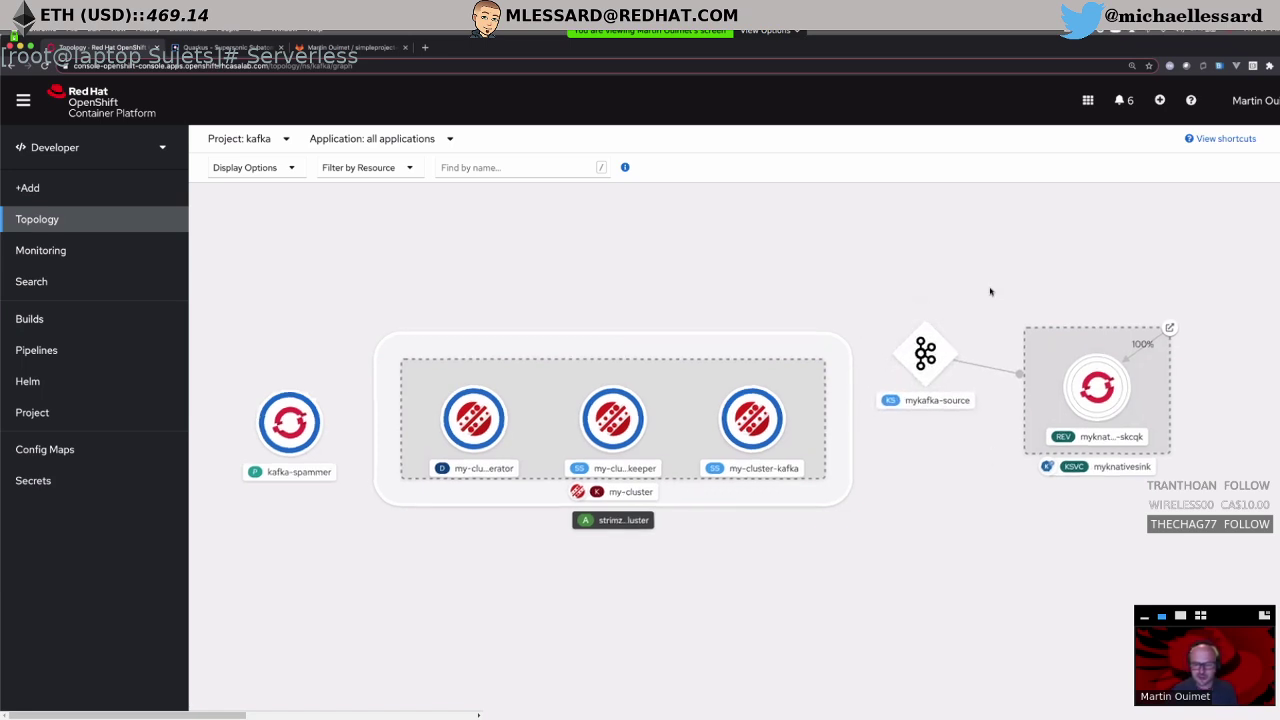
Step: View the resources of the strimzi-my-cluster application group and of the myknativesink Knative service
scroll(990, 290, down, 2)
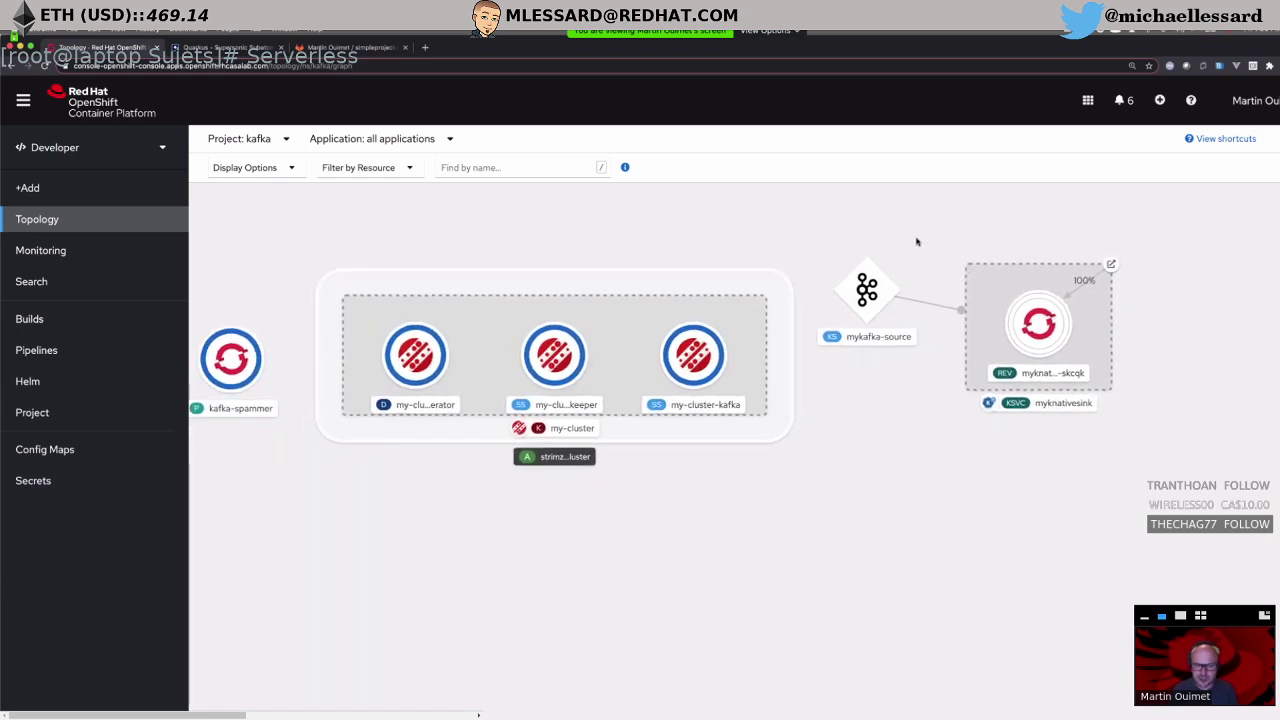
scroll(914, 243, right, 2)
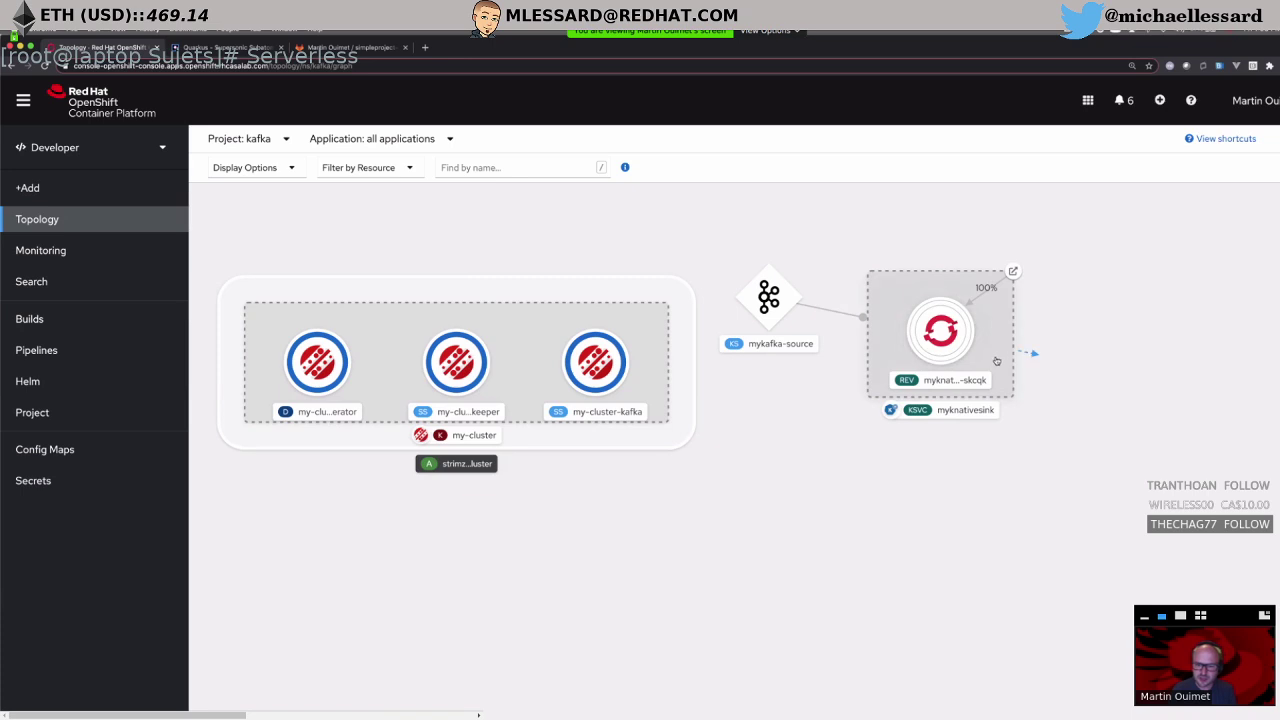
click(684, 423)
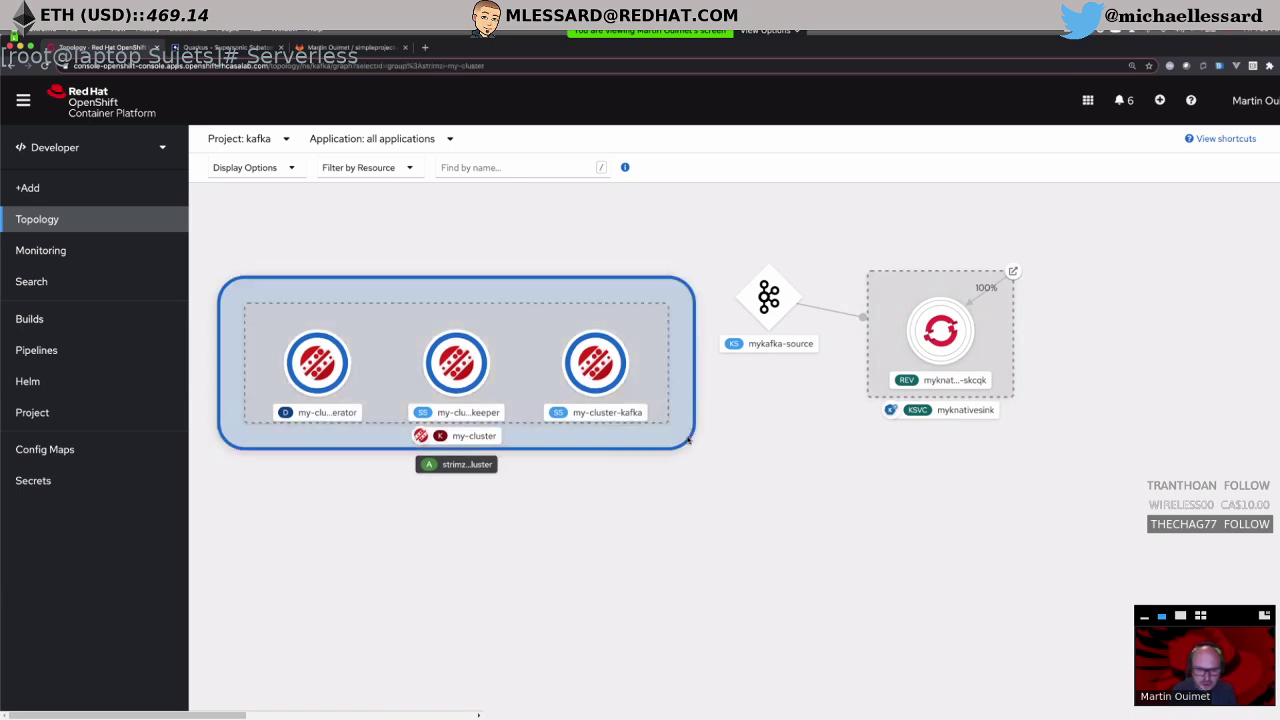
click(909, 338)
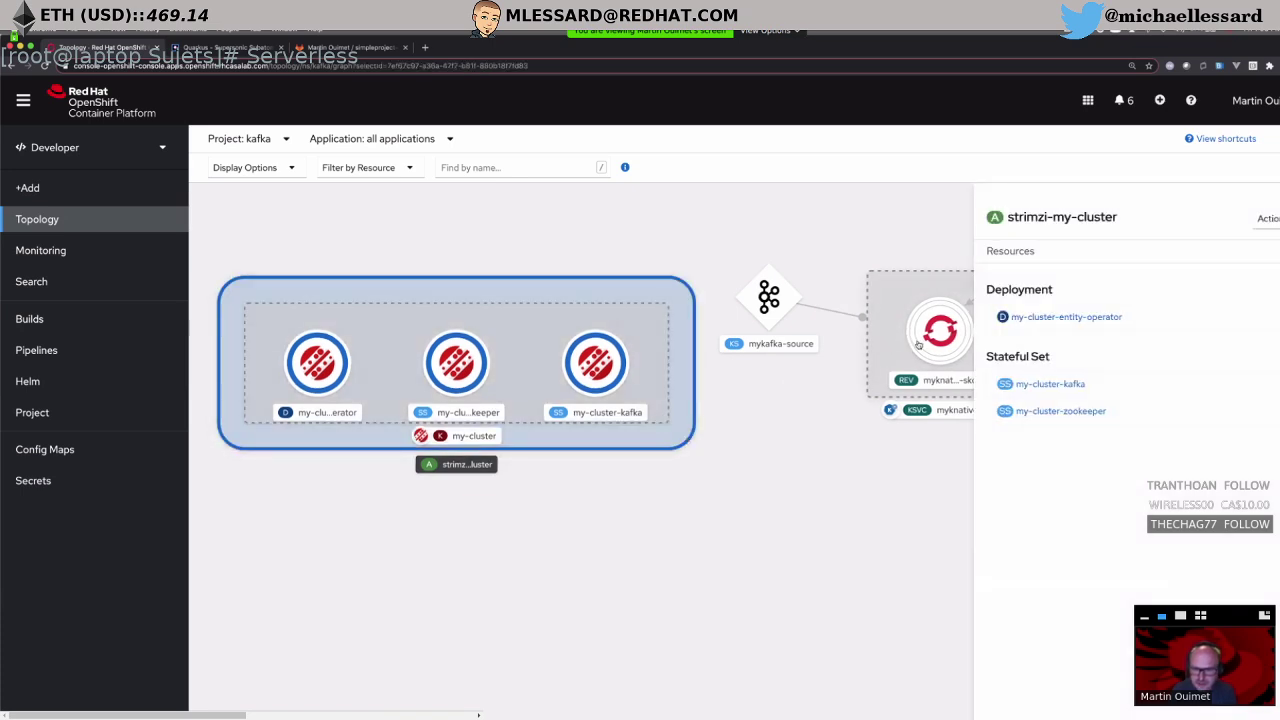
drag(882, 231, 677, 217)
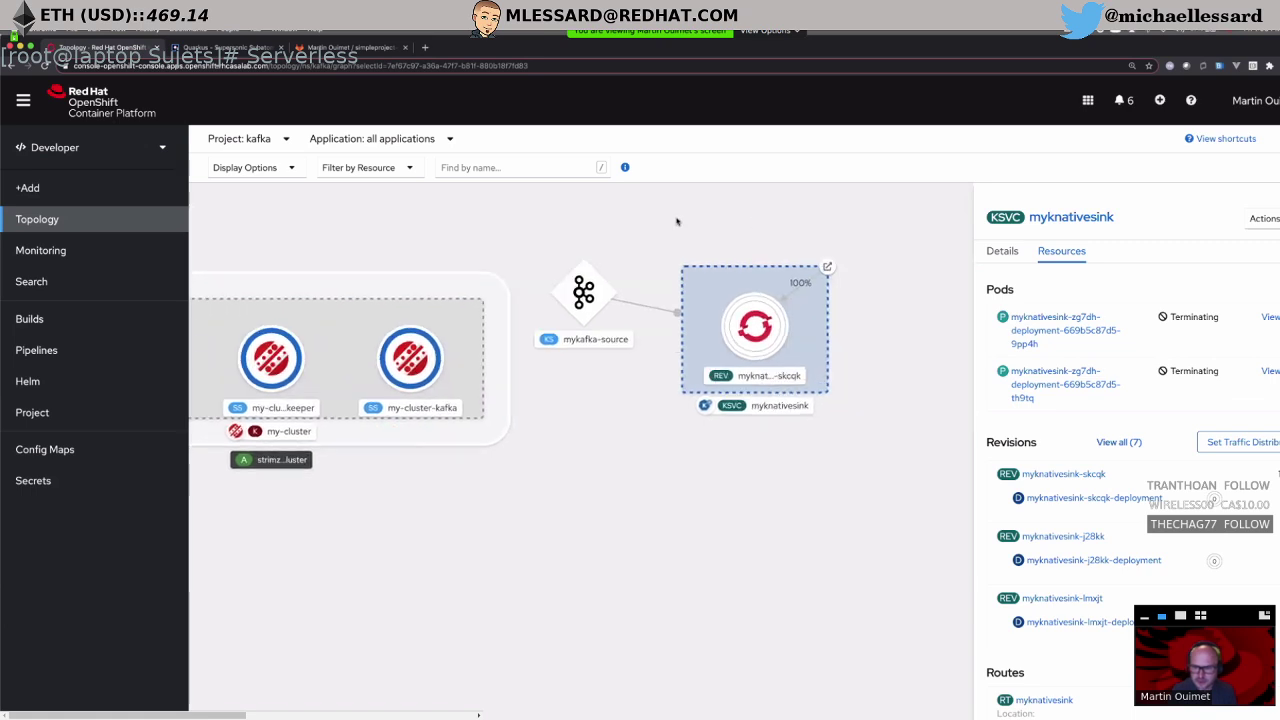